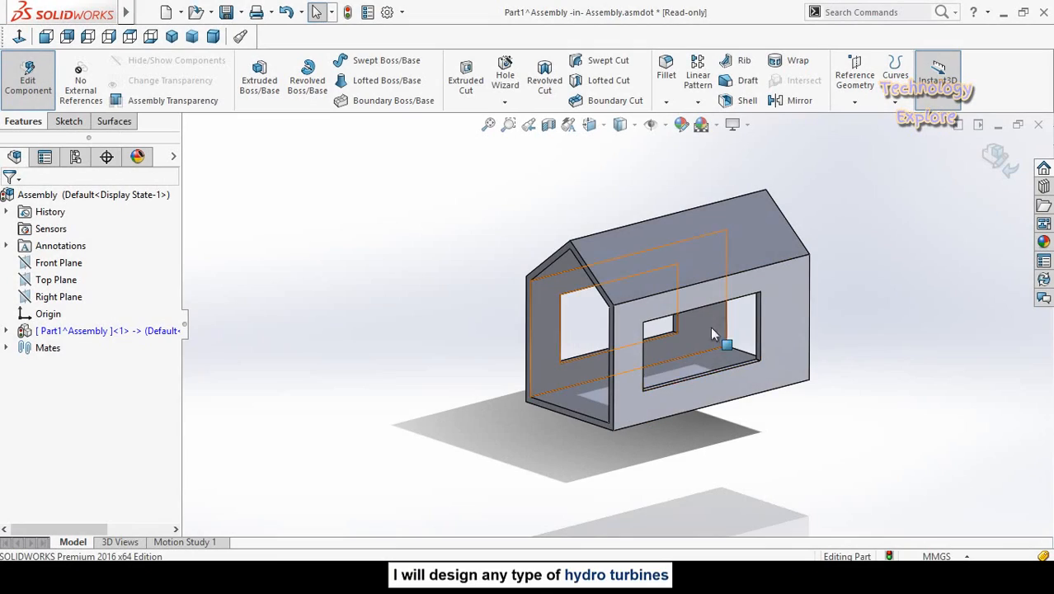
Step: Insert a new part into the assembly, positioned on the outer face of the house's long windowed side wall
middle_click_drag(624, 336, 681, 380)
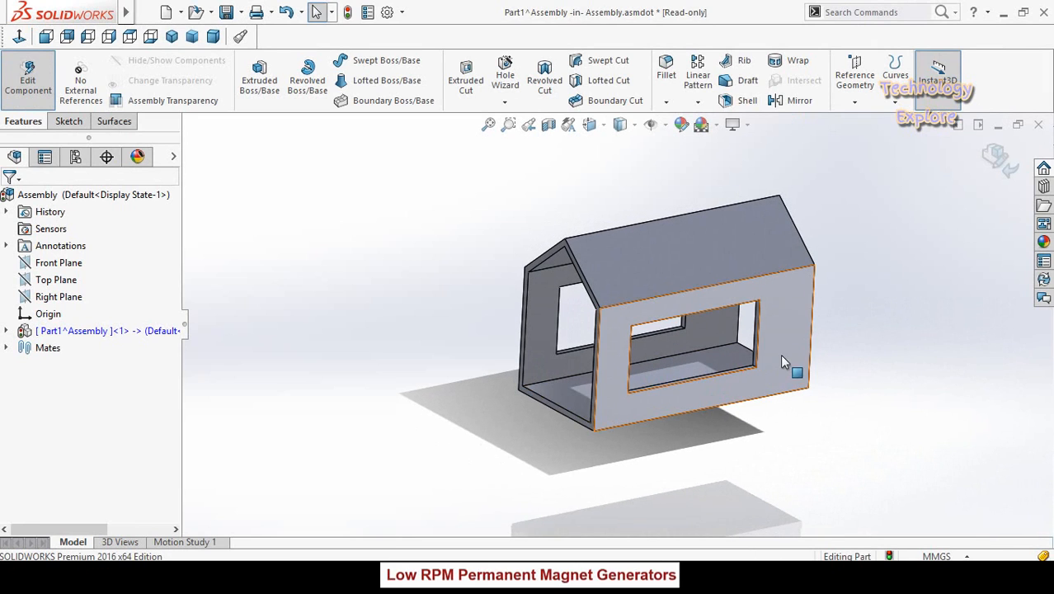
scroll(747, 359, "down", 4)
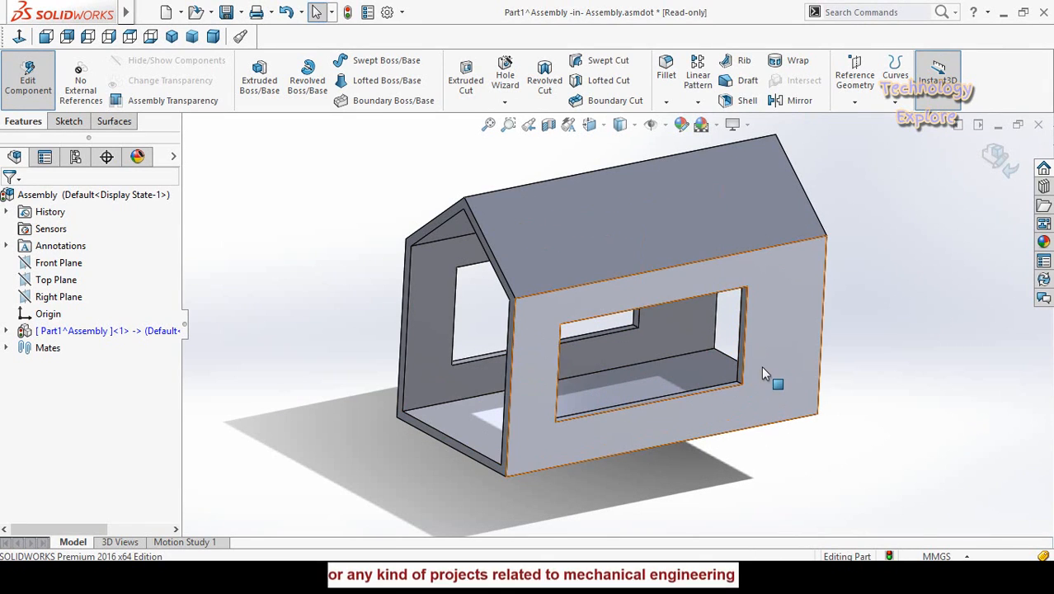
middle_click_drag(763, 367, 760, 366)
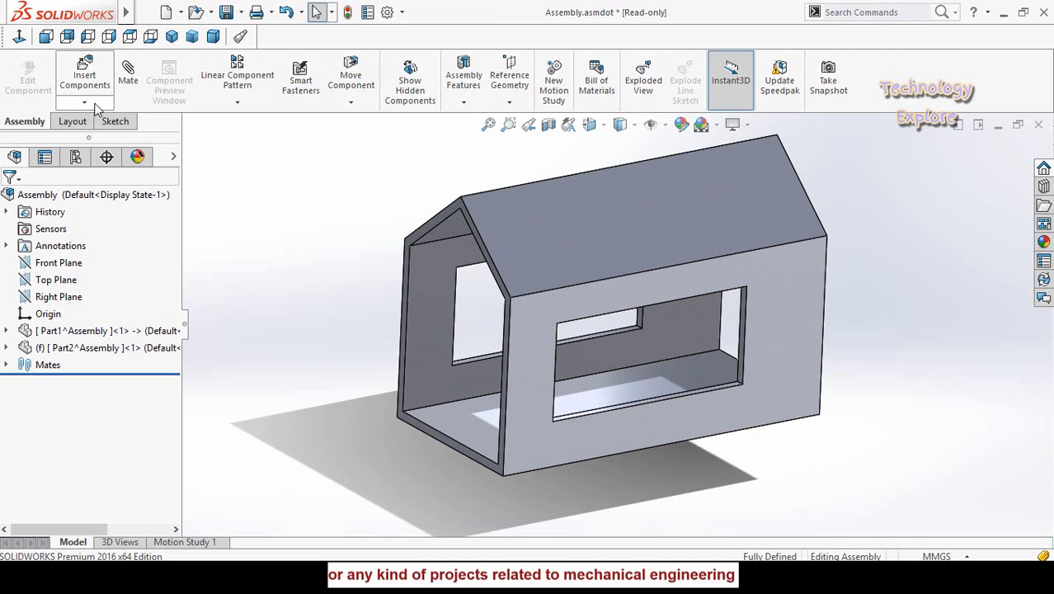
left_click(84, 103)
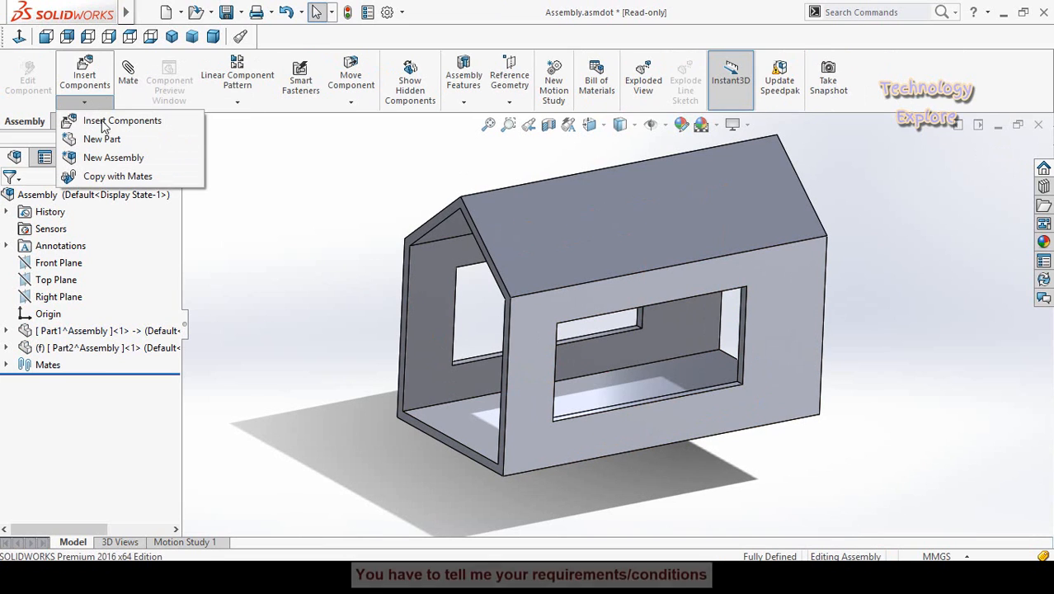
left_click(102, 140)
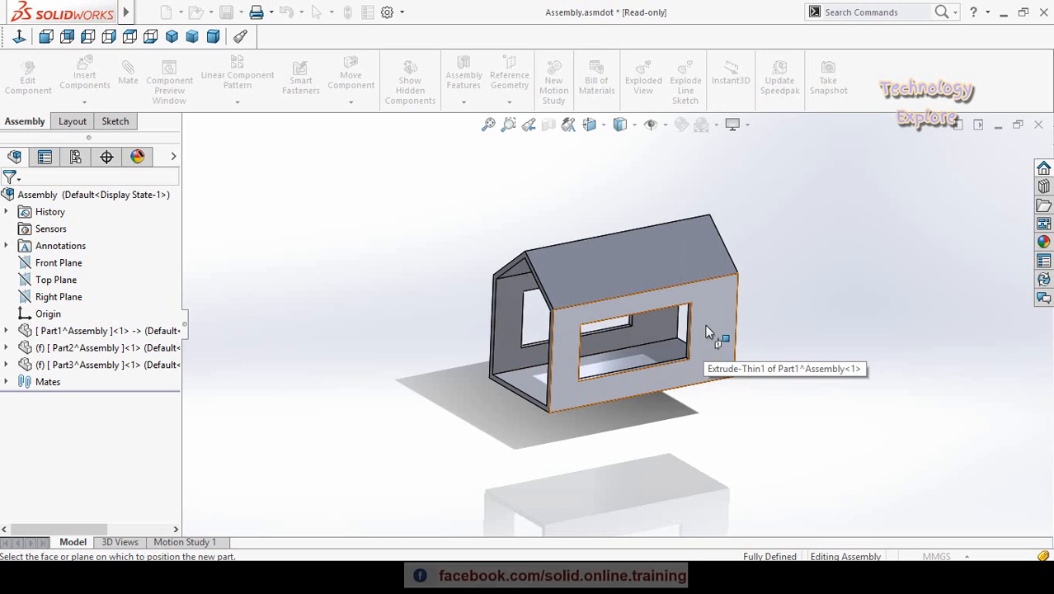
scroll(703, 340, "down", 1)
scroll(701, 337, "down", 1)
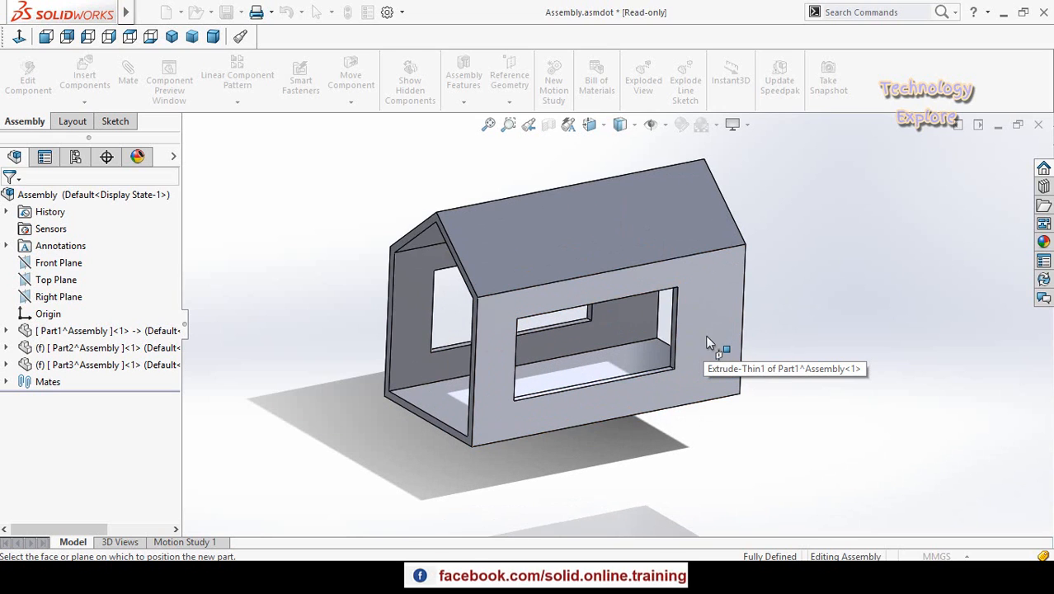
mouse_move(695, 347)
middle_mouse_down()
mouse_move(687, 326)
mouse_move(693, 347)
middle_mouse_up()
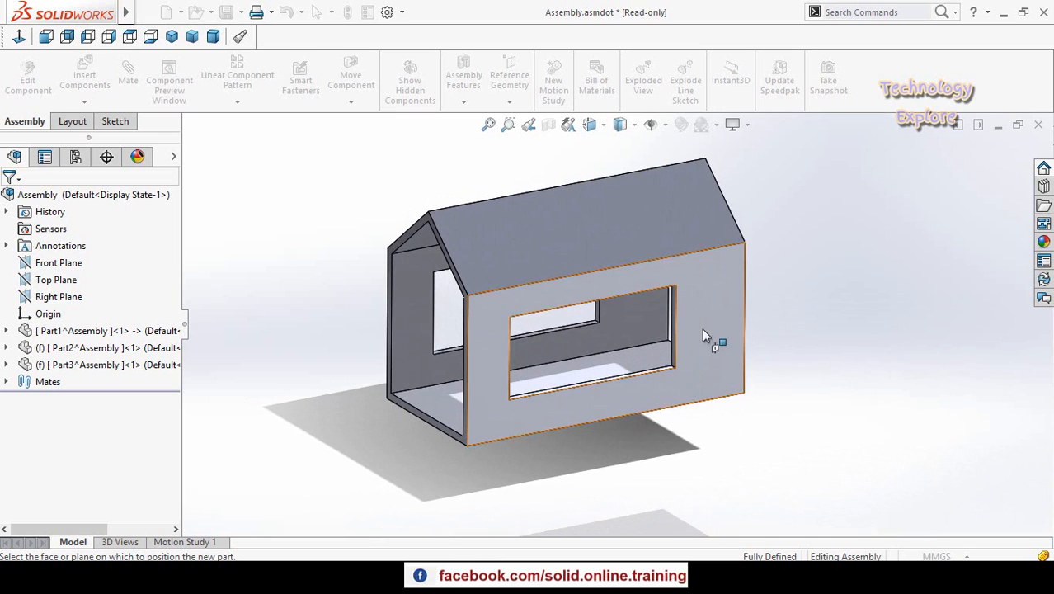
left_click(688, 326)
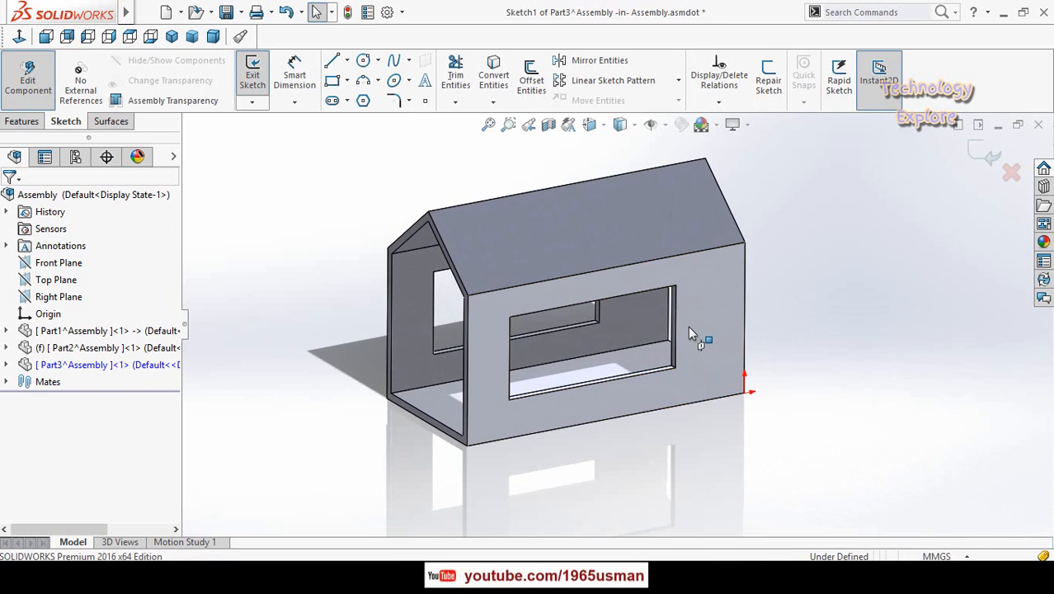
Step: Sketch a corner rectangle about 231 by 101 mm just inside the window opening of the side wall
left_click(19, 36)
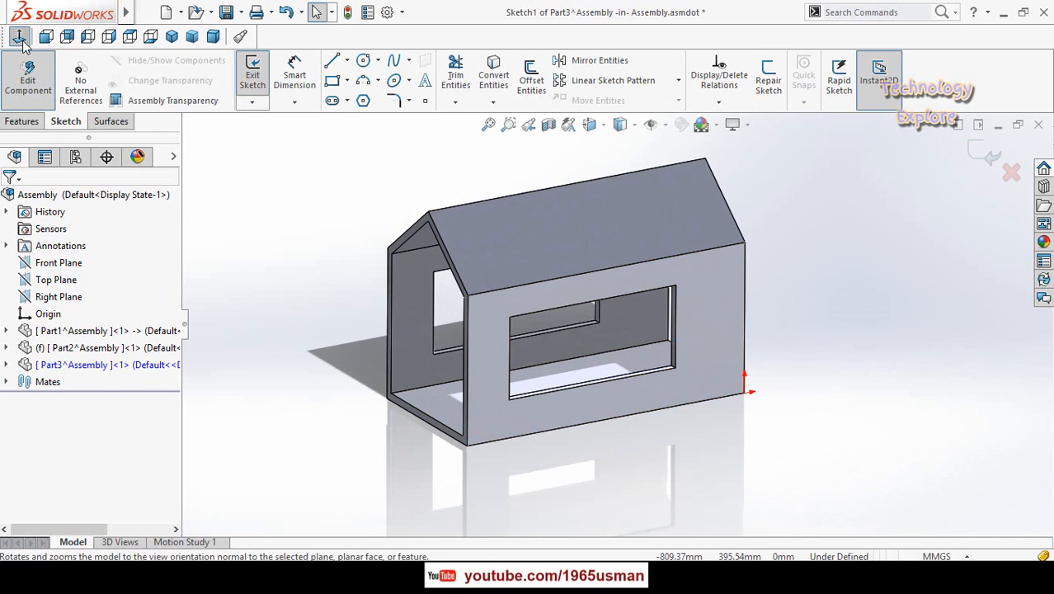
left_click(332, 82)
scroll(492, 305, "down", 3)
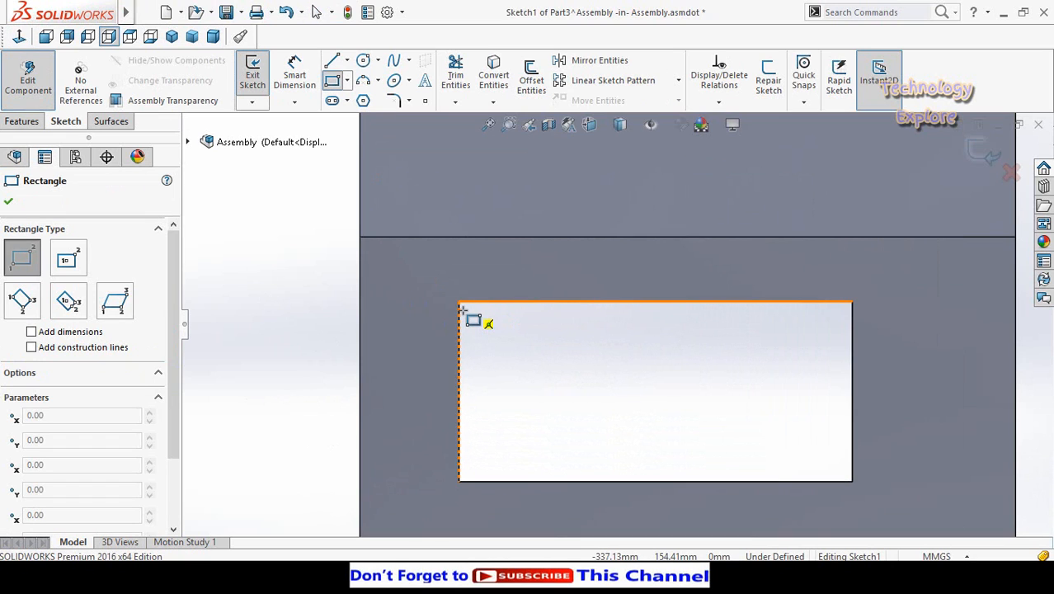
left_click(464, 310)
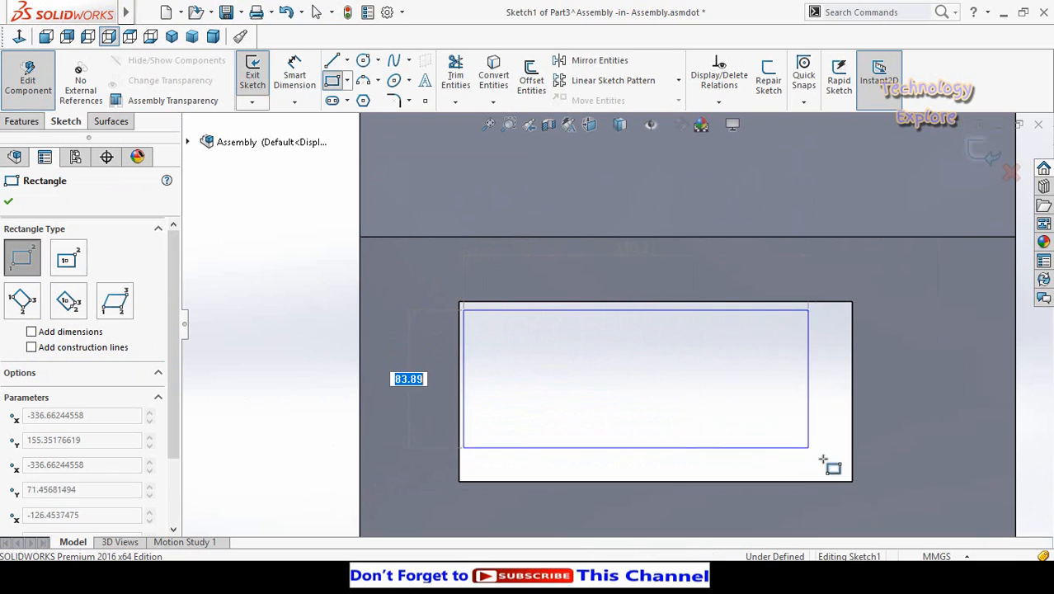
left_click(842, 476)
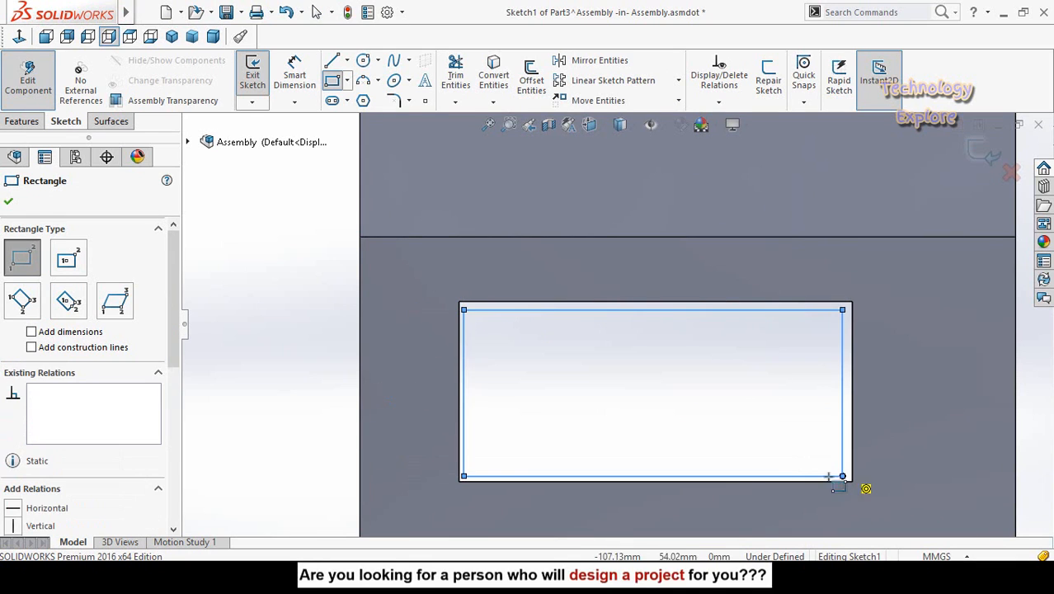
key("Escape")
scroll(660, 429, "up", 2)
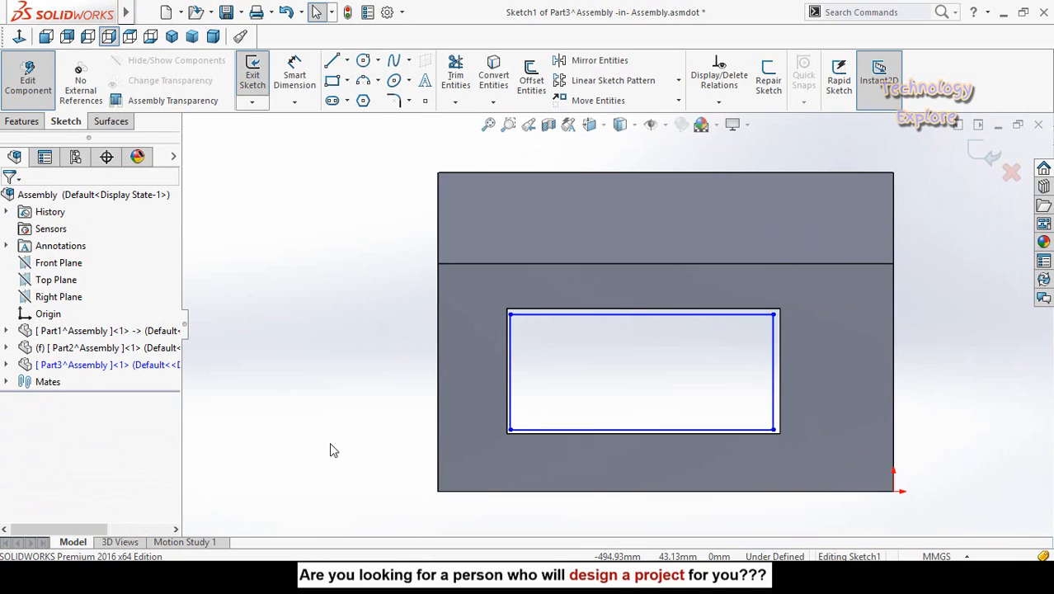
Step: Dimension the rectangle's lower line 5 mm from the lower edge of the window opening
right_click_drag(330, 442, 355, 324)
scroll(658, 465, "down", 2)
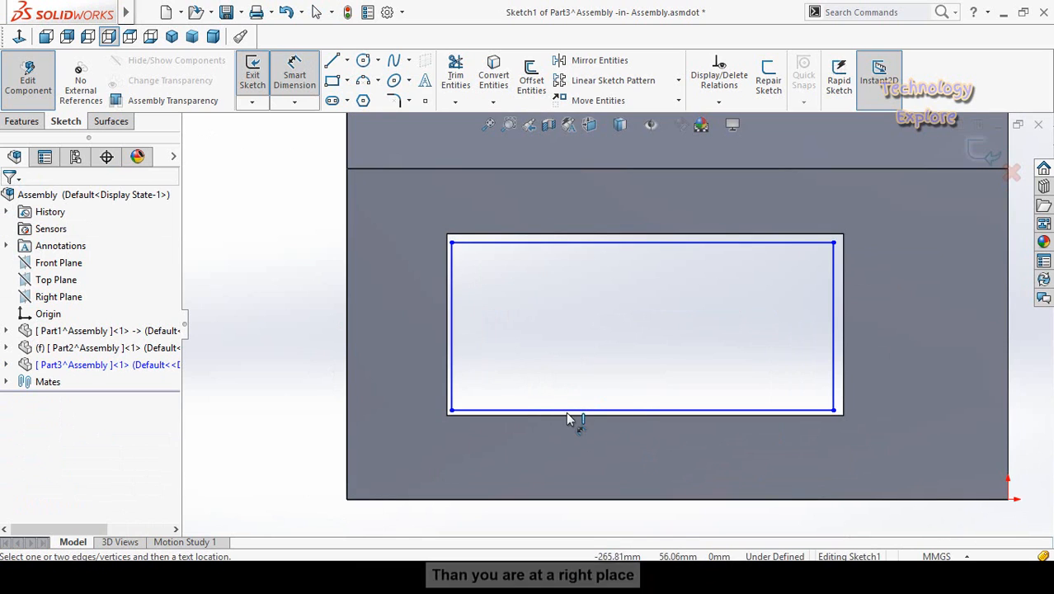
left_click(569, 411)
scroll(565, 420, "down", 3)
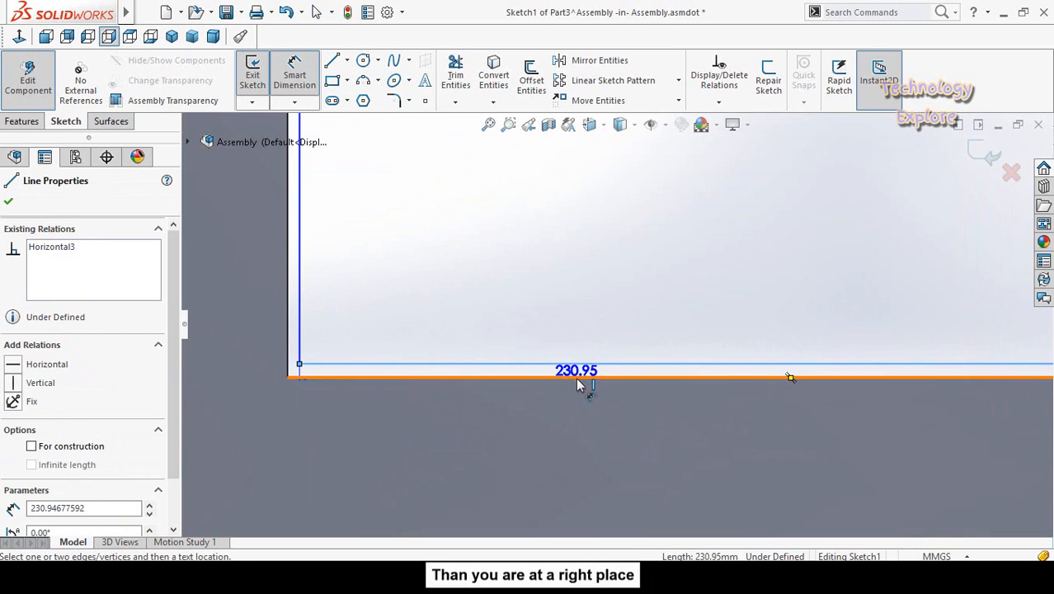
key("Escape")
left_click(576, 283)
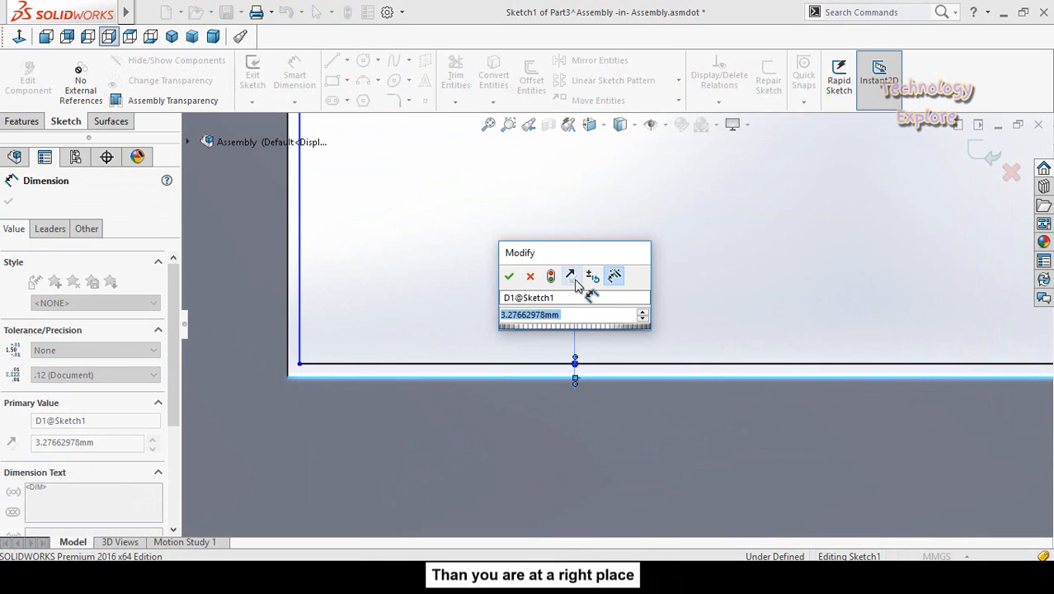
type("5")
key("Return")
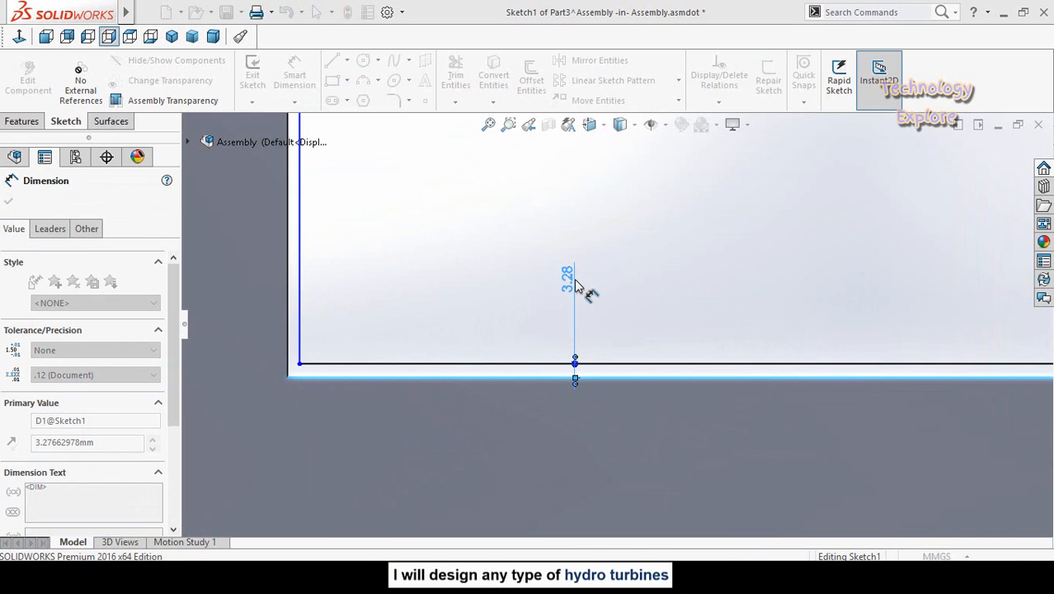
Step: Dimension the rectangle's left line 5 mm from the left edge of the window opening
scroll(511, 268, "up", 2)
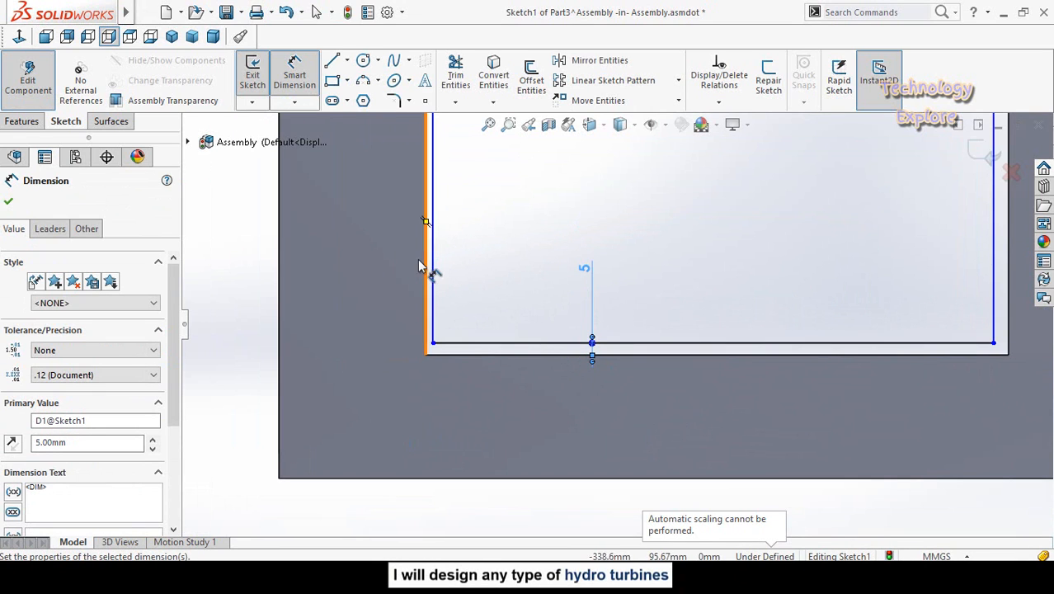
left_click(432, 269)
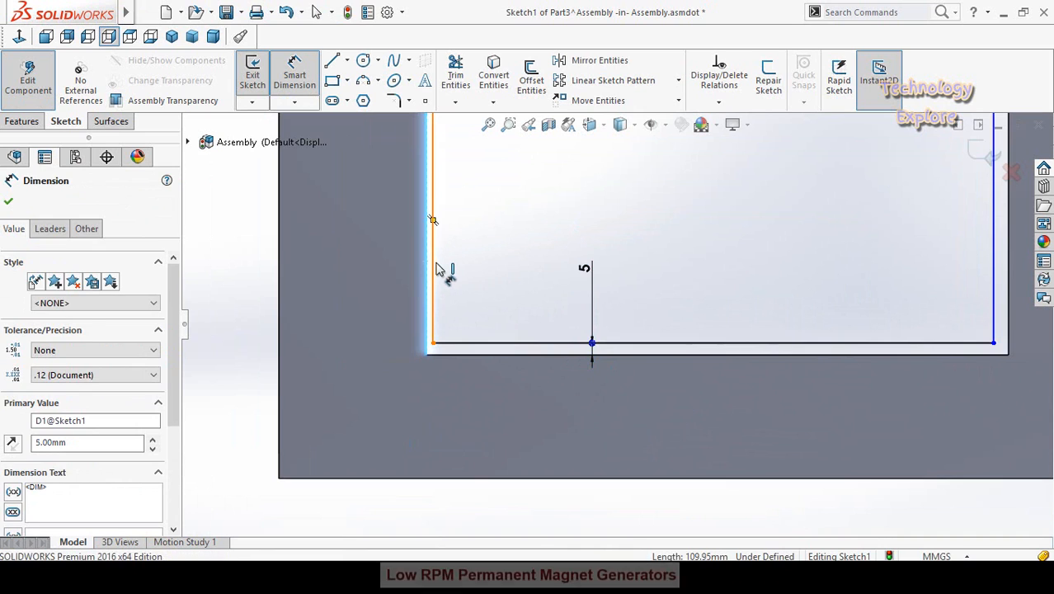
left_click(495, 271)
type("5")
key("Return")
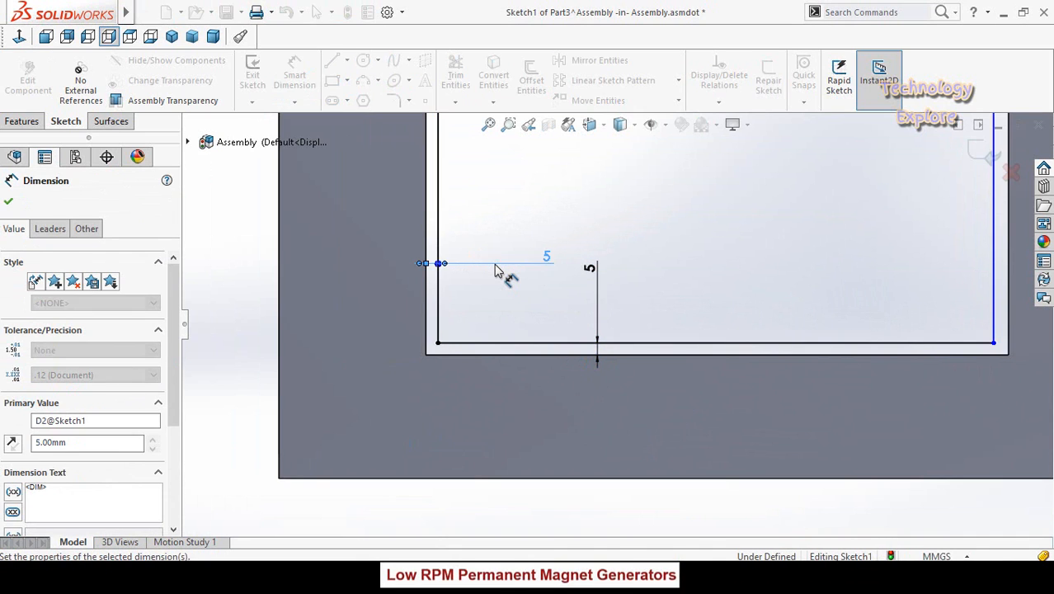
key("Escape")
Step: Add a horizontal relation between the midpoints of the rectangle's left line and the window opening's left edge
scroll(495, 266, "up", 3)
scroll(515, 276, "down", 4)
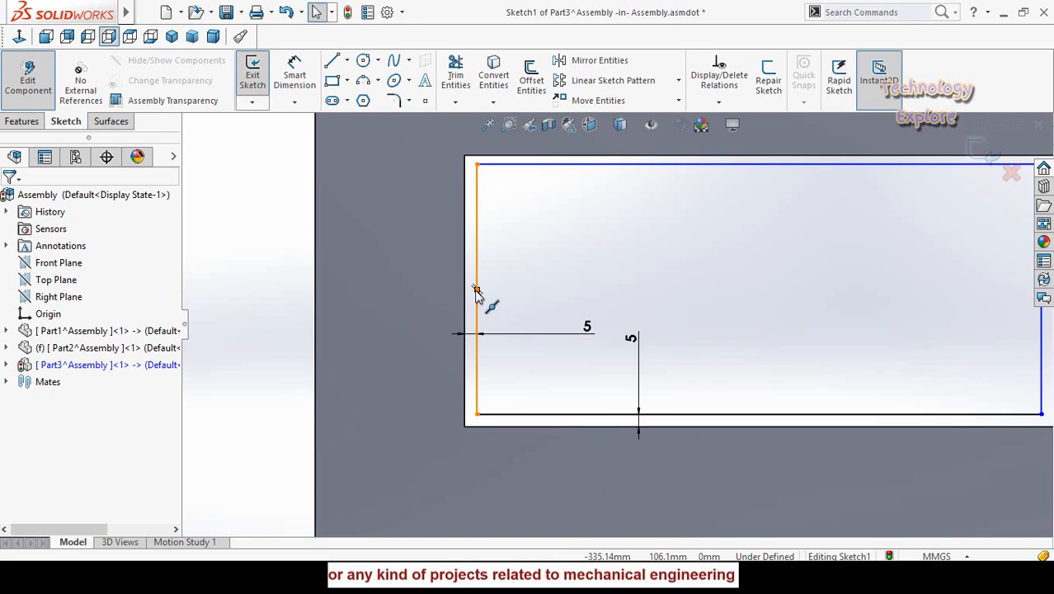
left_click(476, 292)
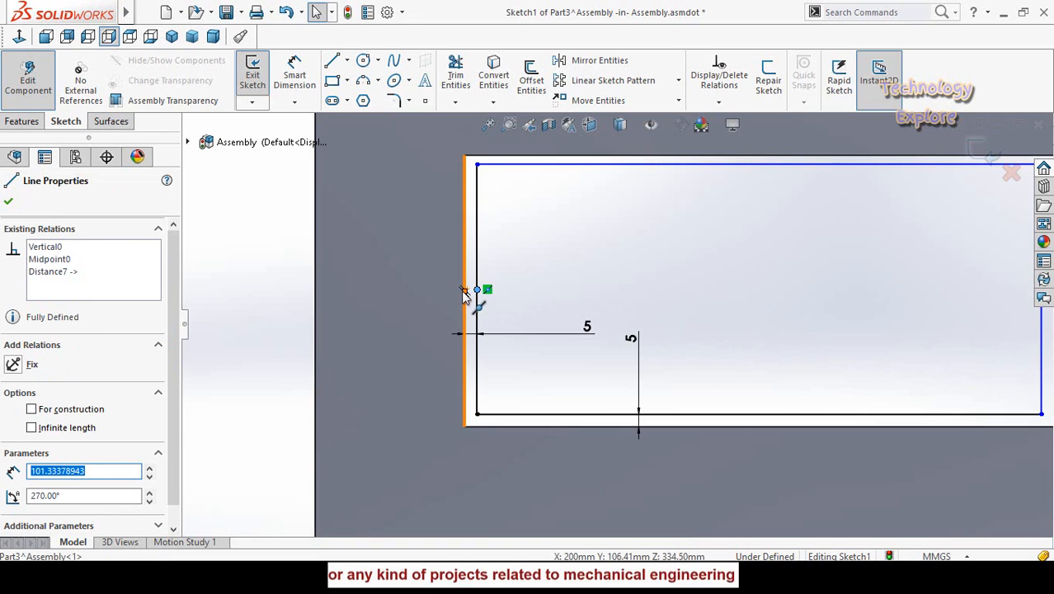
left_click(465, 291, "ctrl")
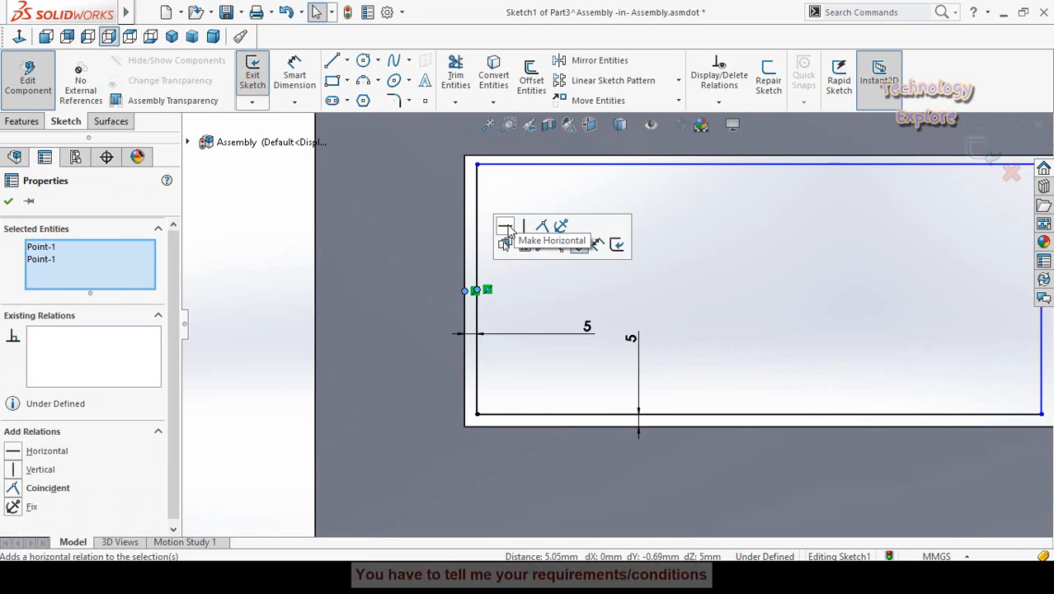
left_click(508, 228)
left_click(764, 347)
key("f")
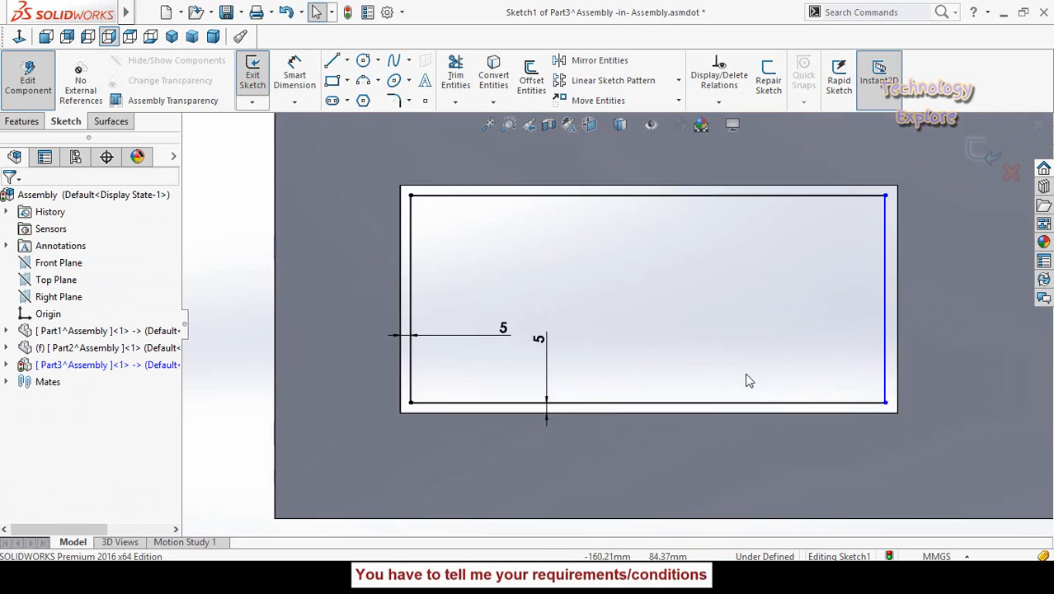
Step: Add a vertical relation between the midpoints of the window opening's lower edge and the rectangle's lower line
scroll(749, 380, "down", 1)
left_click(617, 427)
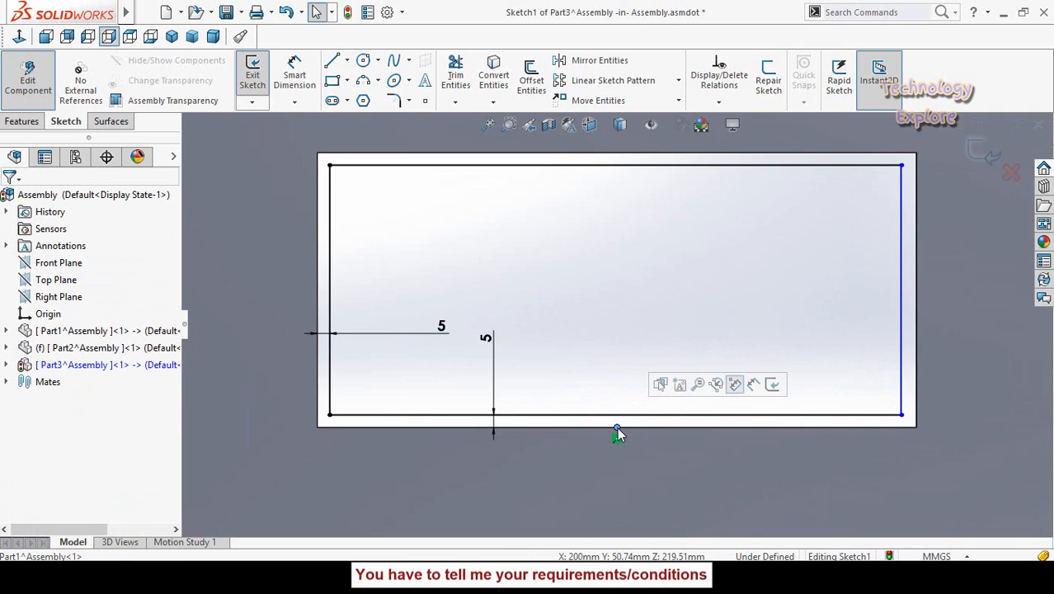
left_click(616, 415, "ctrl")
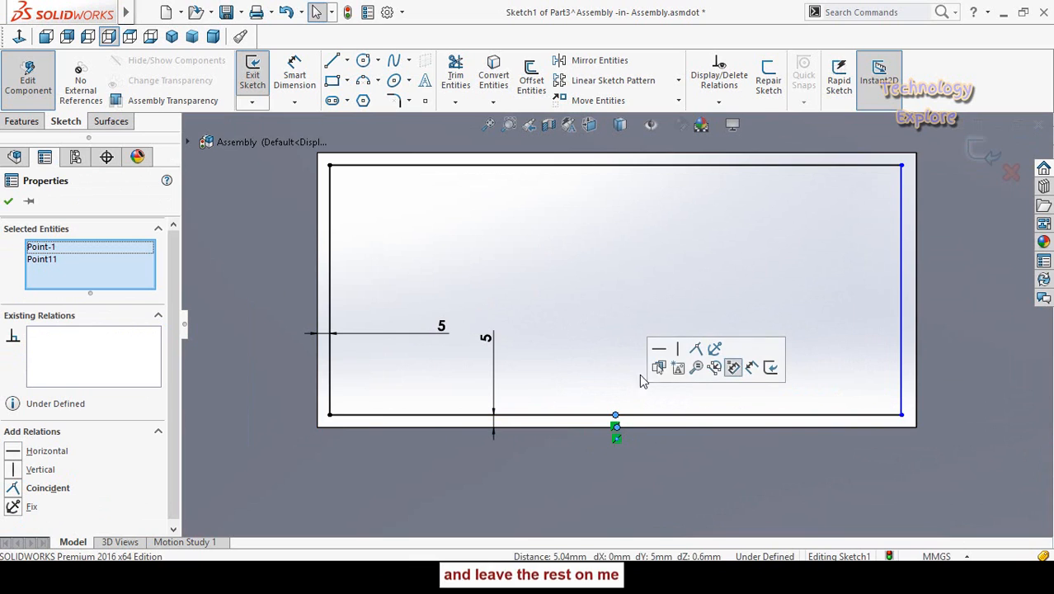
left_click(683, 353)
scroll(666, 289, "up", 3)
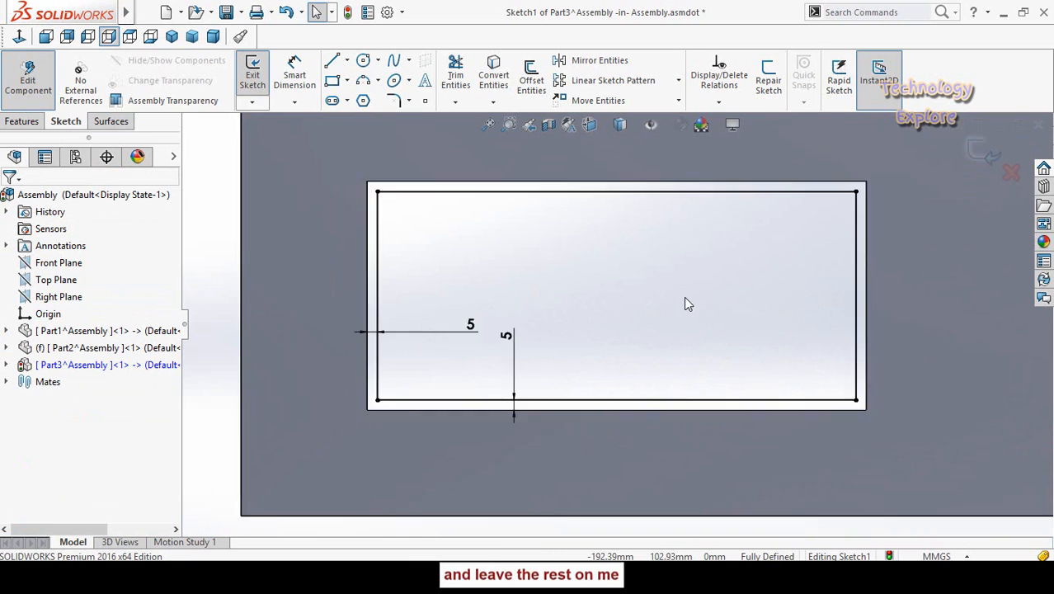
Step: Set up a blind boss extrusion of the window rectangle, 6 mm deep and reversed toward the house interior
scroll(438, 273, "down", 2)
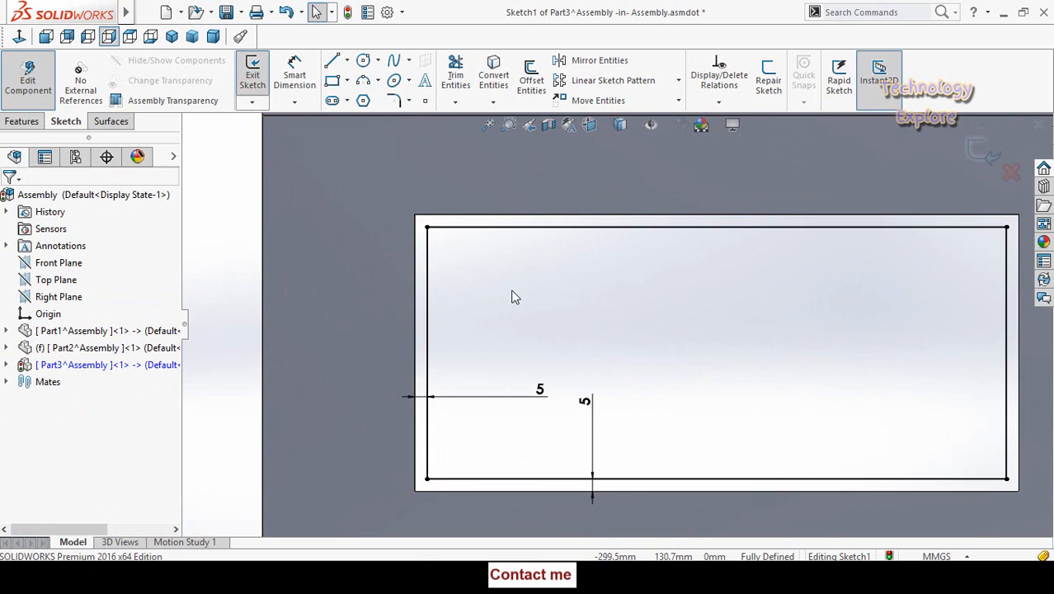
scroll(513, 296, "up", 1)
mouse_move(513, 296)
middle_mouse_down()
mouse_move(544, 308)
mouse_move(529, 319)
mouse_move(540, 306)
mouse_move(555, 316)
middle_mouse_up()
scroll(399, 277, "up", 1)
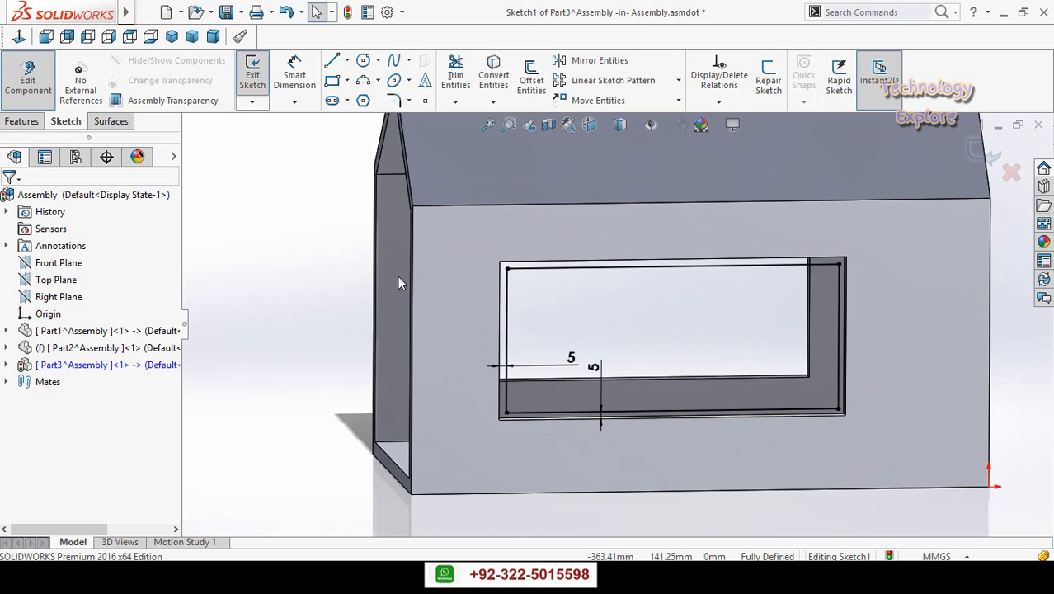
left_click(31, 123)
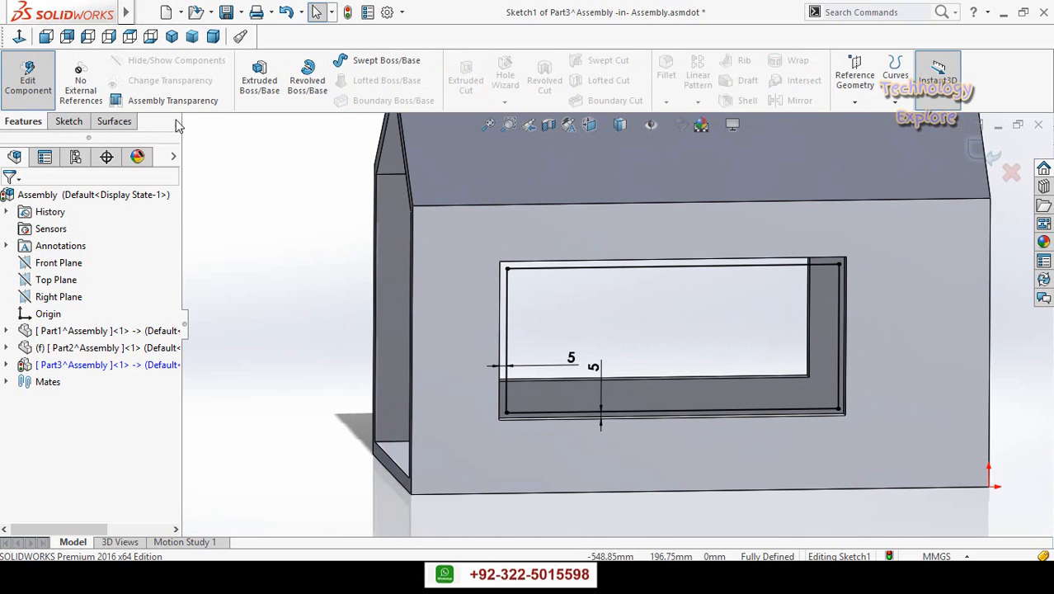
left_click(259, 86)
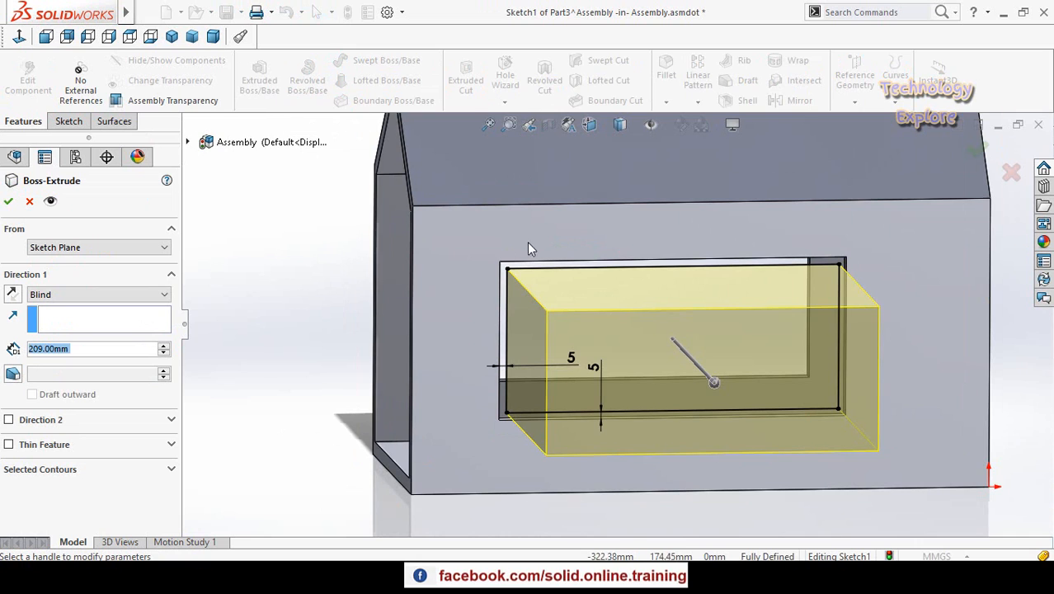
middle_click_drag(453, 289, 482, 278)
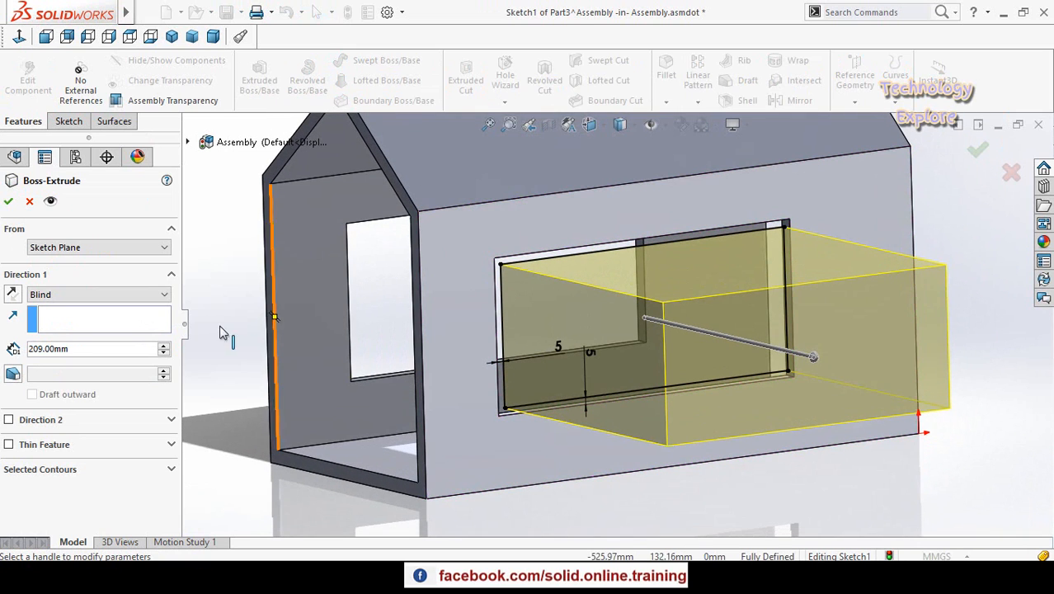
left_click(59, 251)
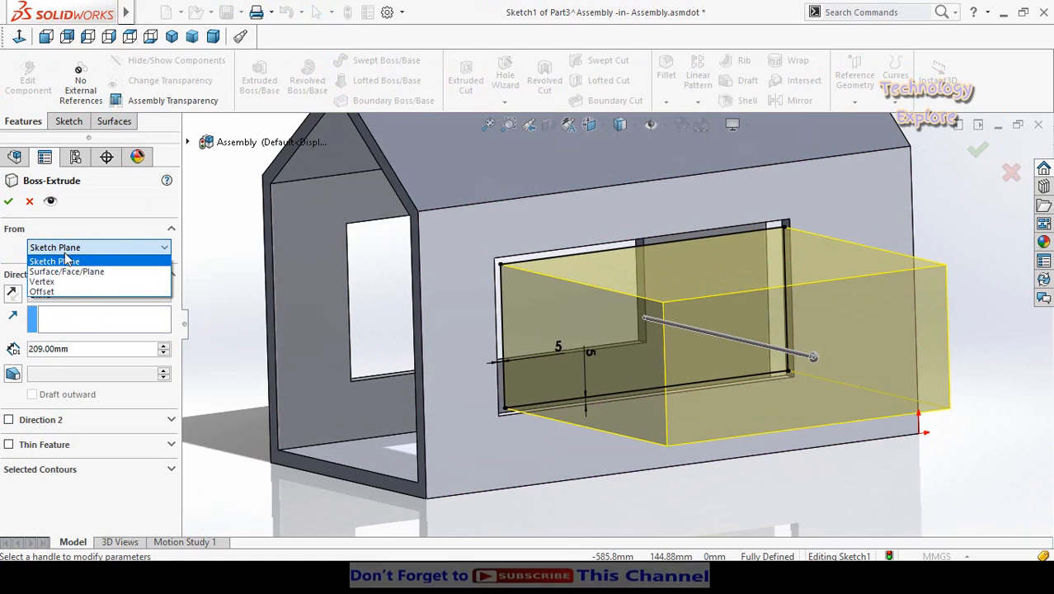
left_click(64, 252)
left_click(14, 295)
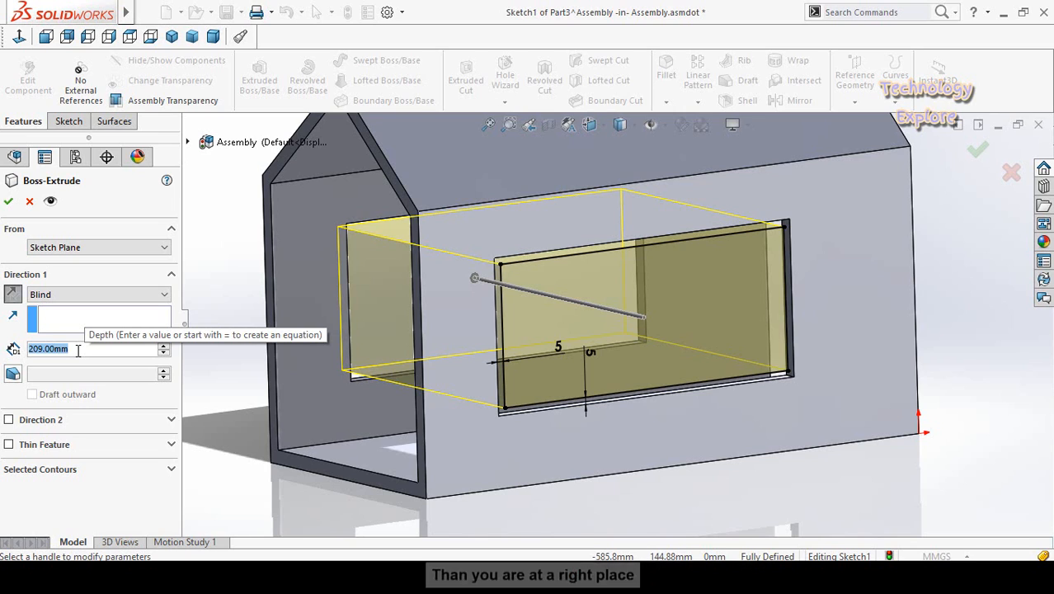
type("6")
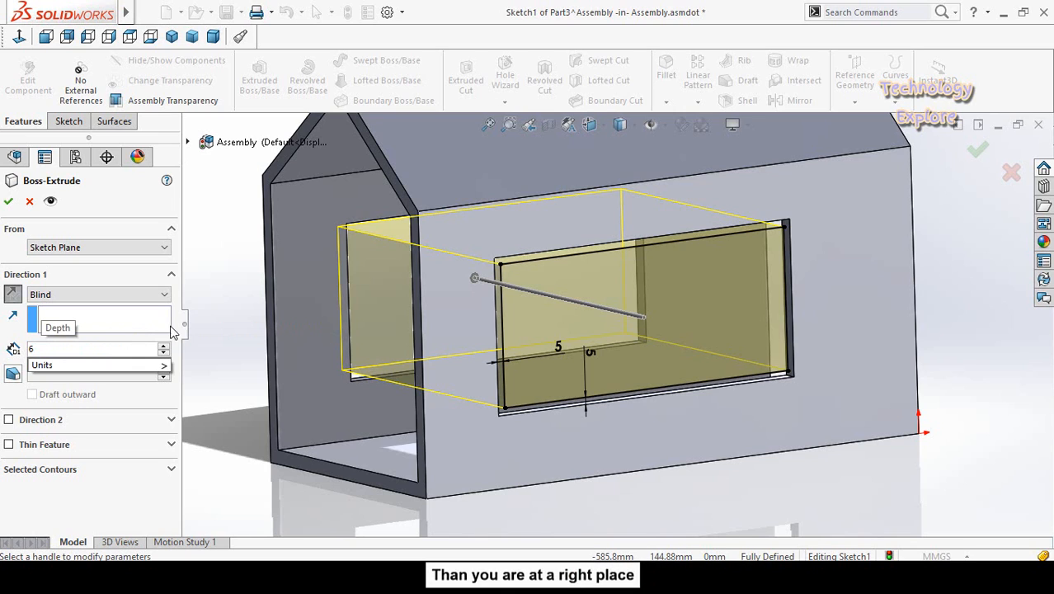
key("Return")
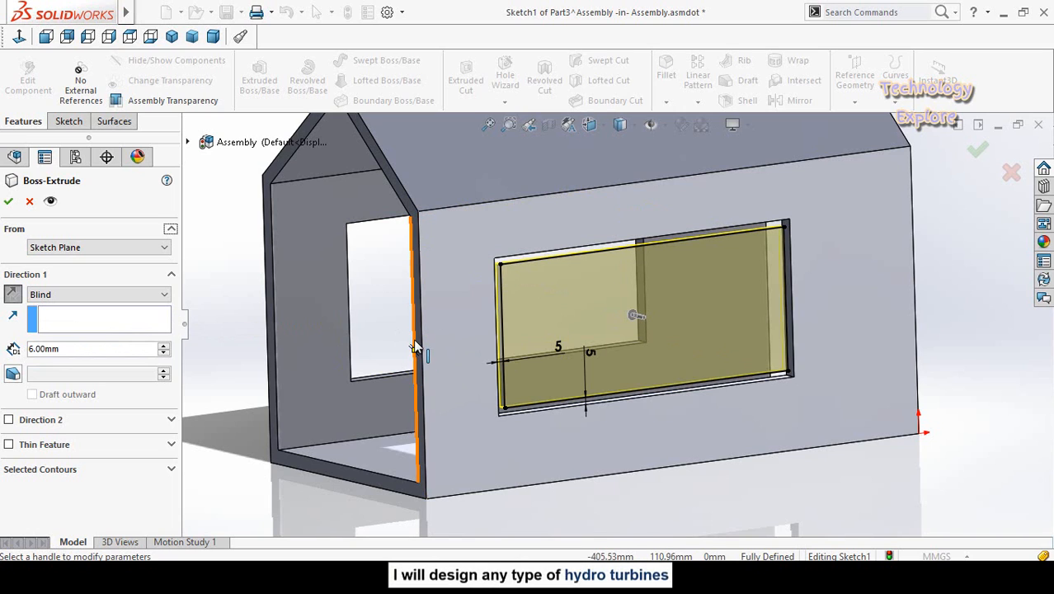
Step: Start the extrusion at a 2 mm offset from the sketch plane, flipped inward into the wall thickness, and create the panel
scroll(603, 334, "down", 2)
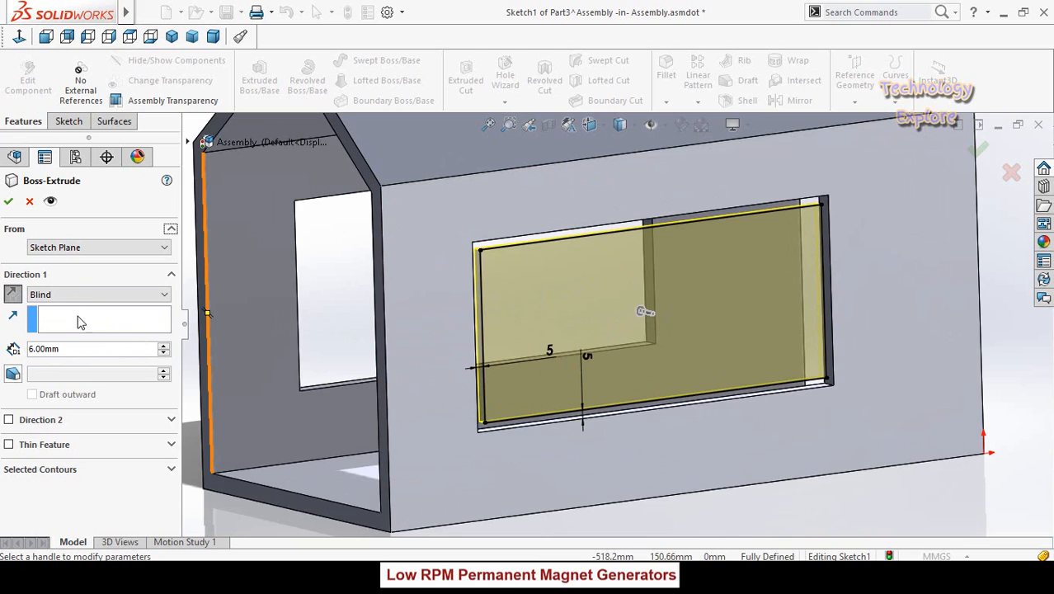
left_click(47, 251)
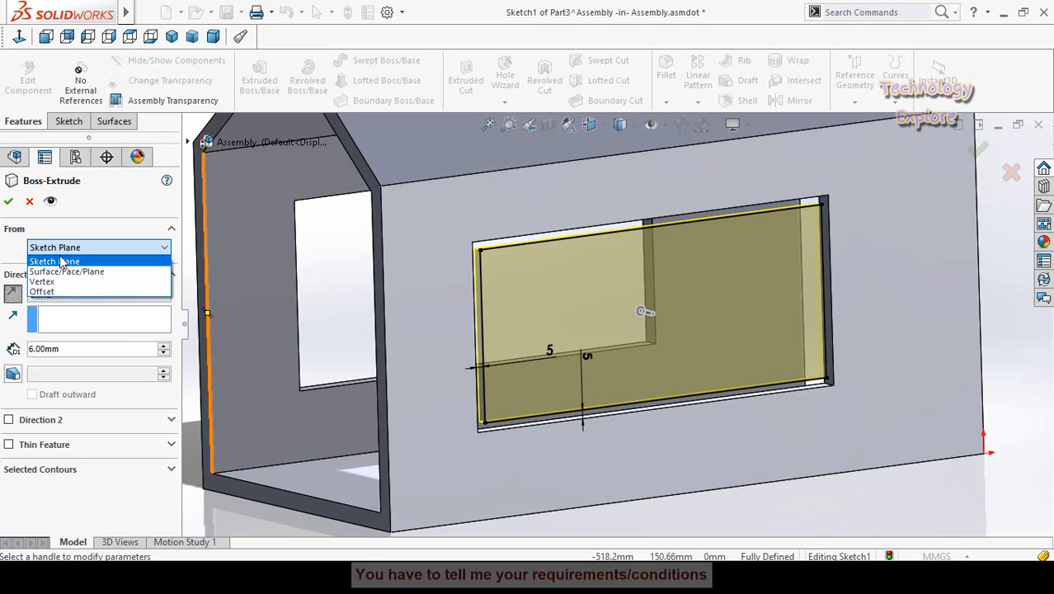
left_click(46, 291)
middle_click_drag(384, 320, 544, 325)
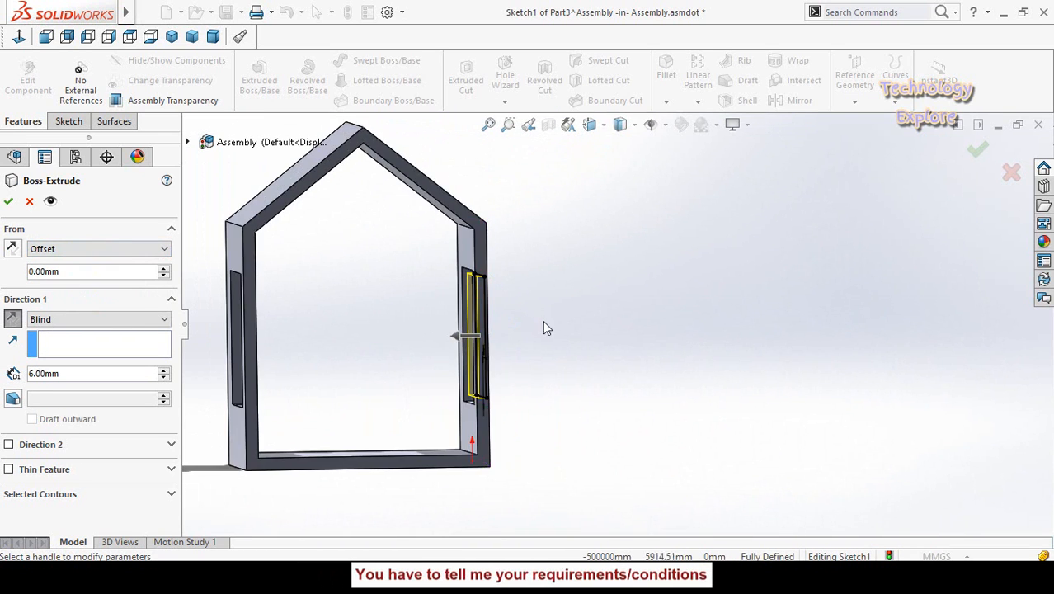
left_click(64, 275)
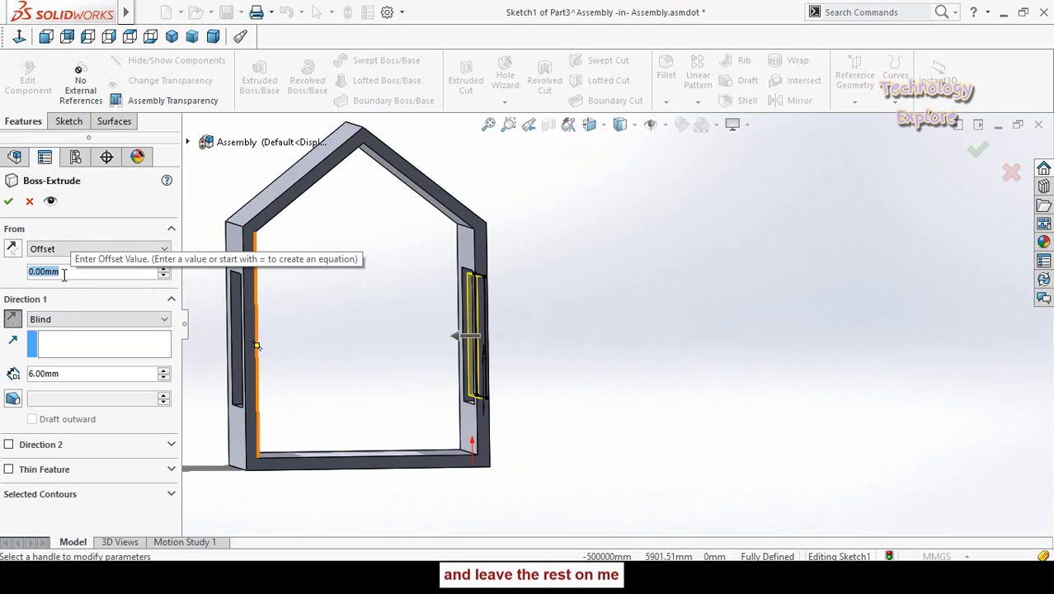
type("2")
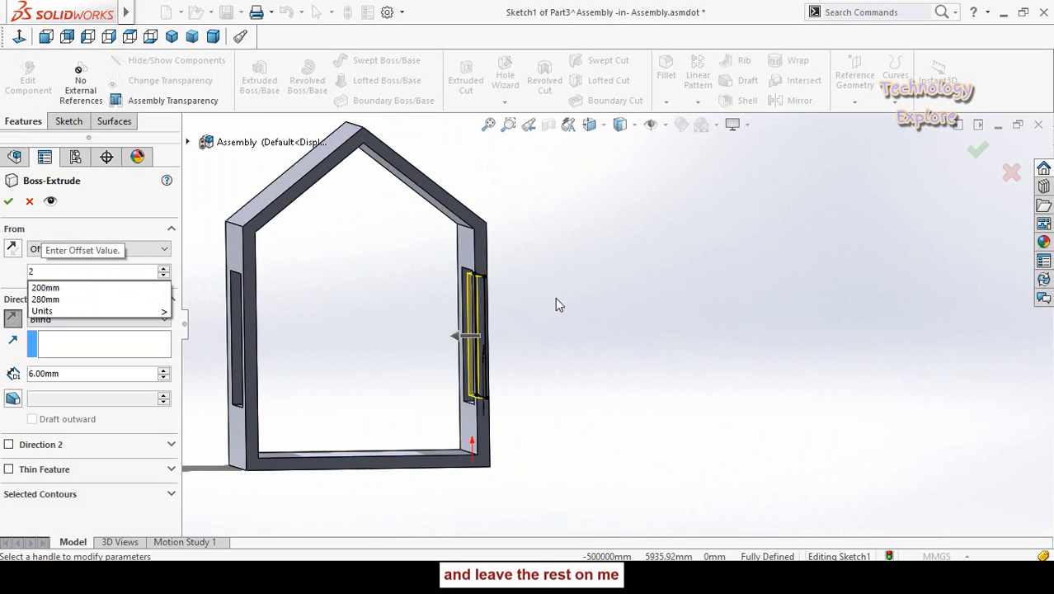
key("Return")
key("space")
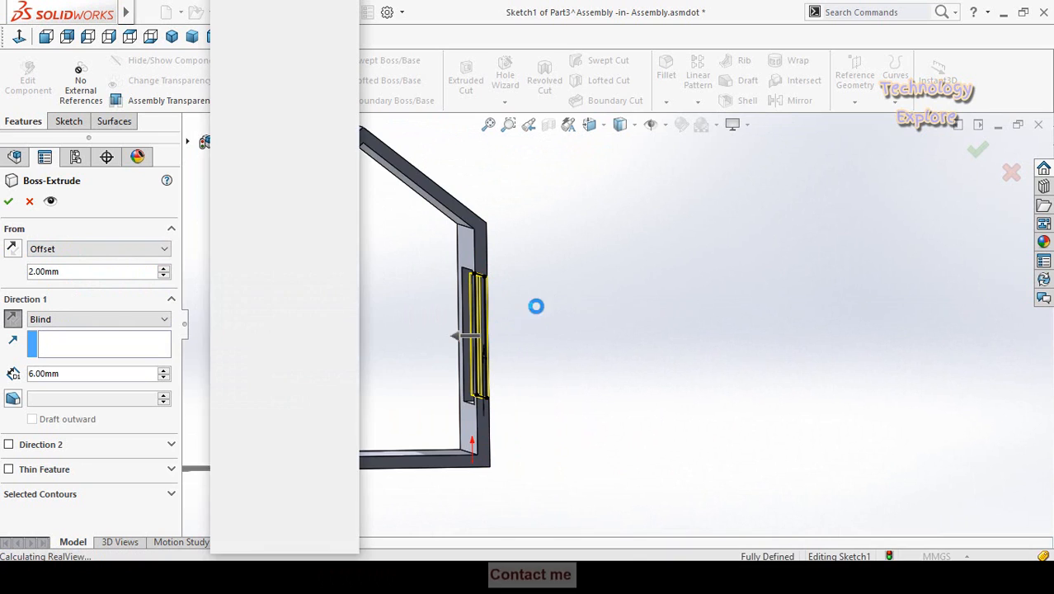
left_click(601, 328)
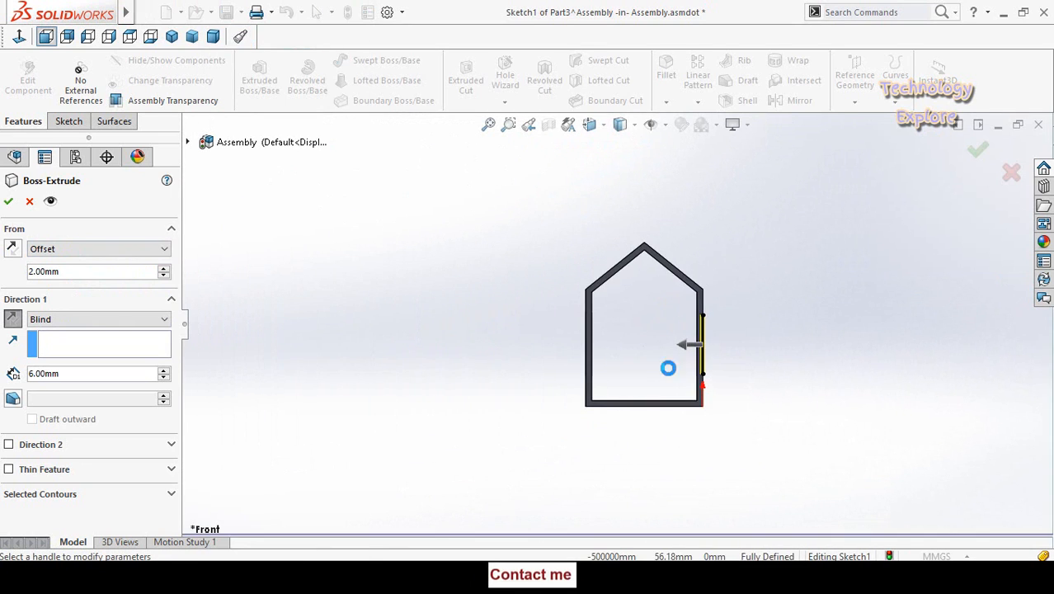
scroll(690, 338, "down", 5)
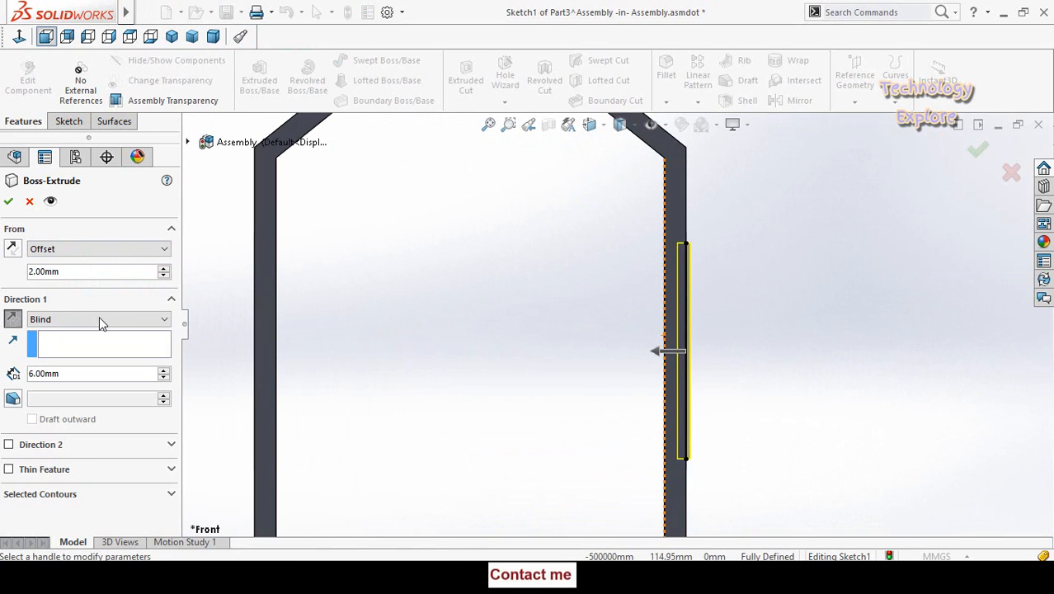
left_click(11, 252)
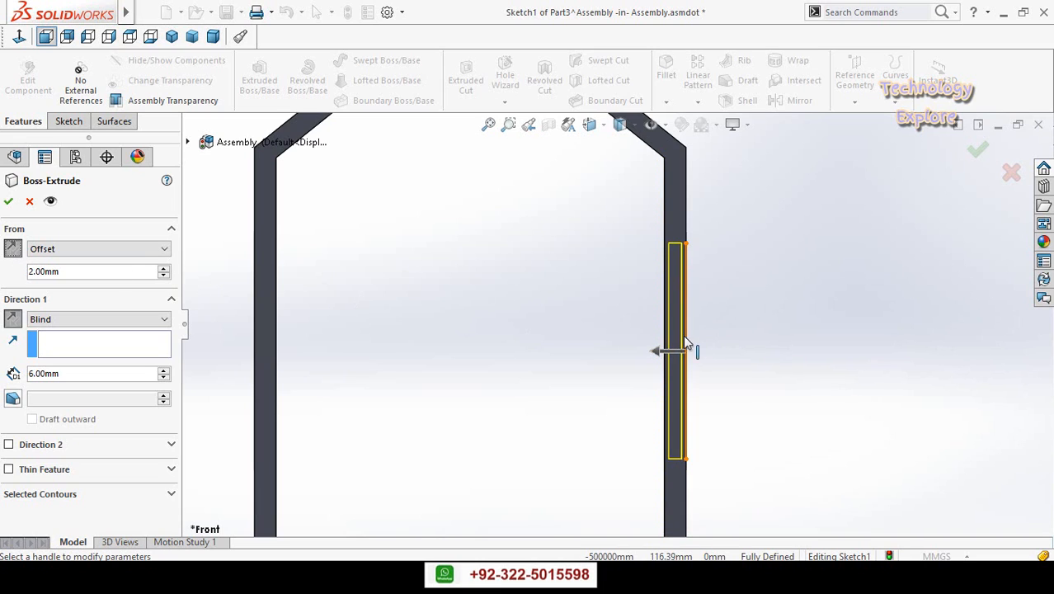
left_click(9, 201)
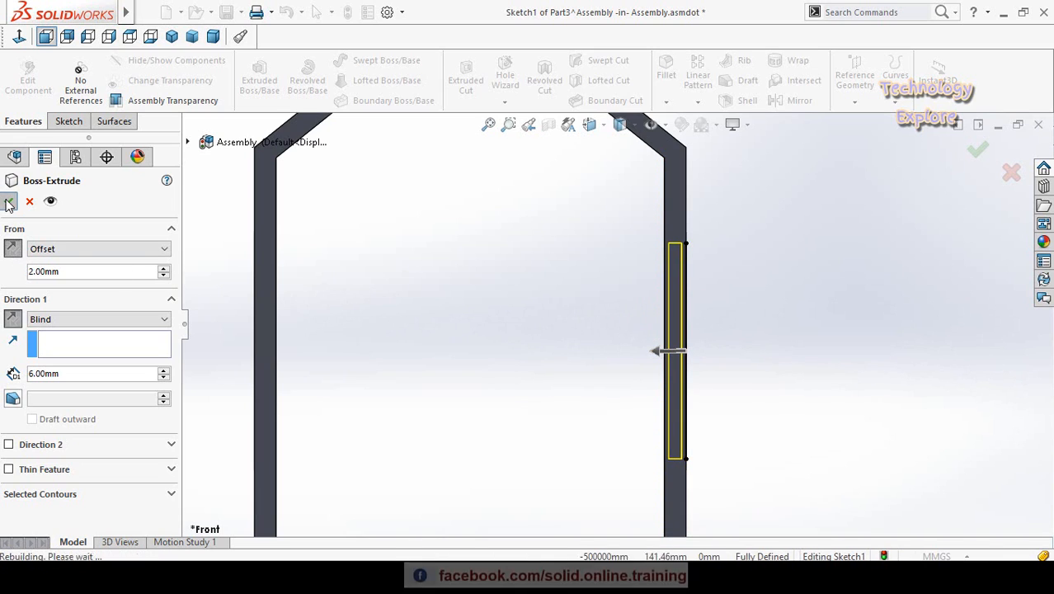
Step: Finish editing the window panel part and return to the assembly
scroll(583, 322, "up", 4)
middle_click_drag(583, 322, 613, 419)
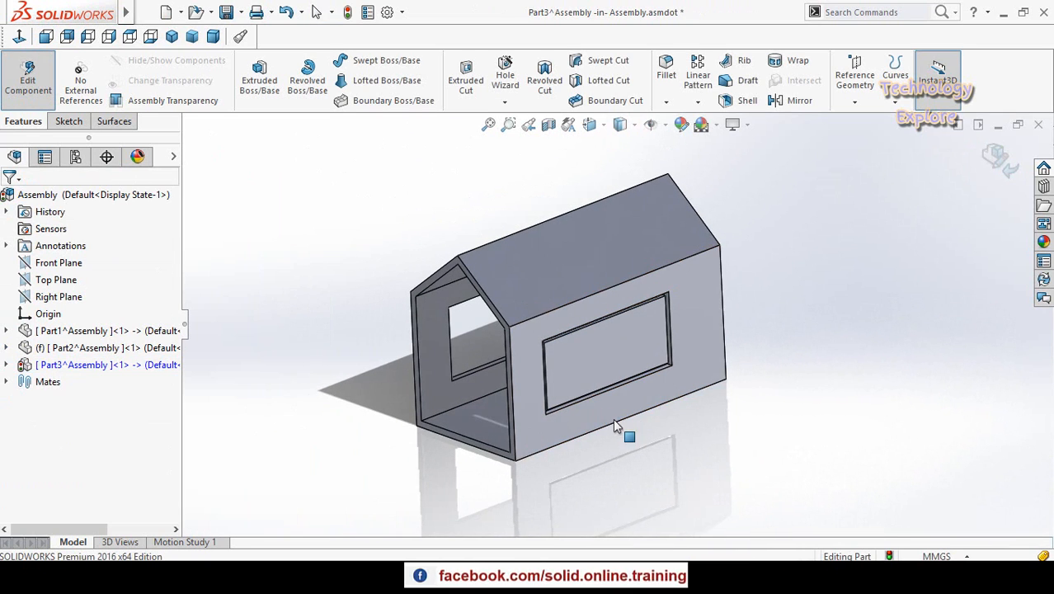
left_click(997, 158)
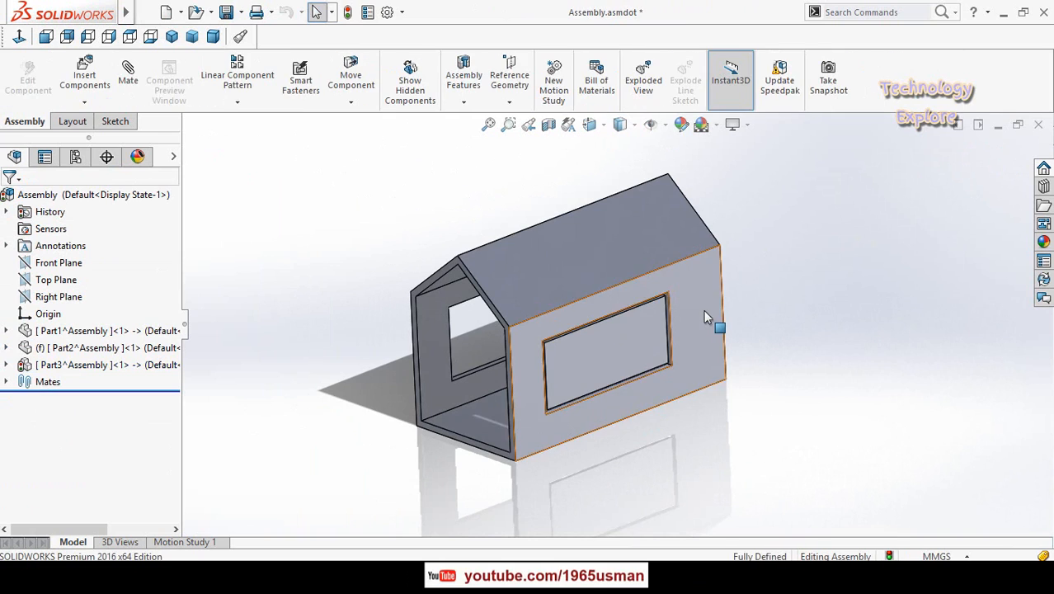
Step: Apply a dark red standard color to the whole house part
left_click(704, 309)
left_click(786, 245)
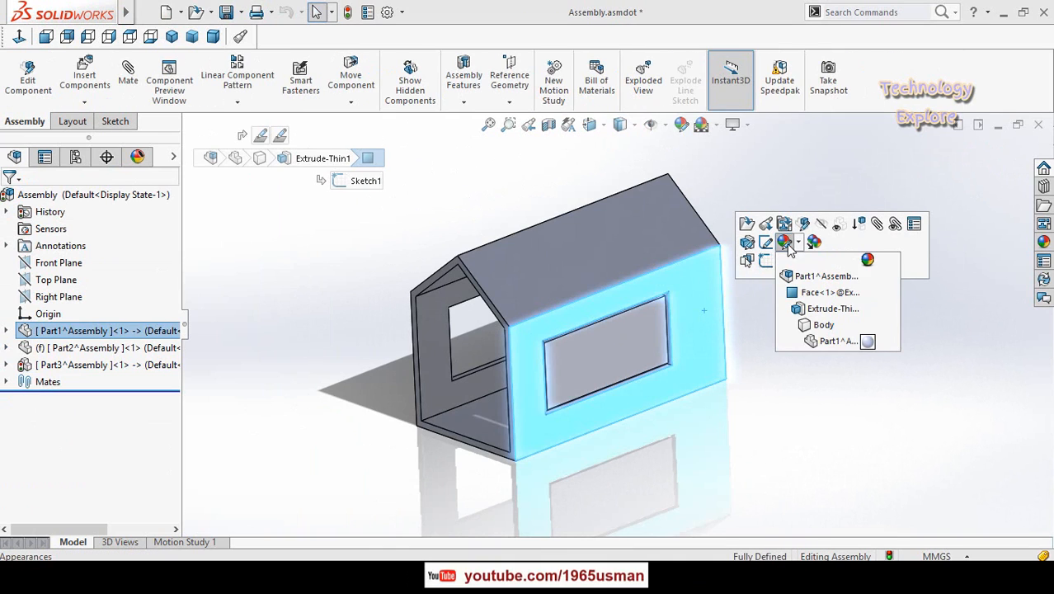
left_click(817, 276)
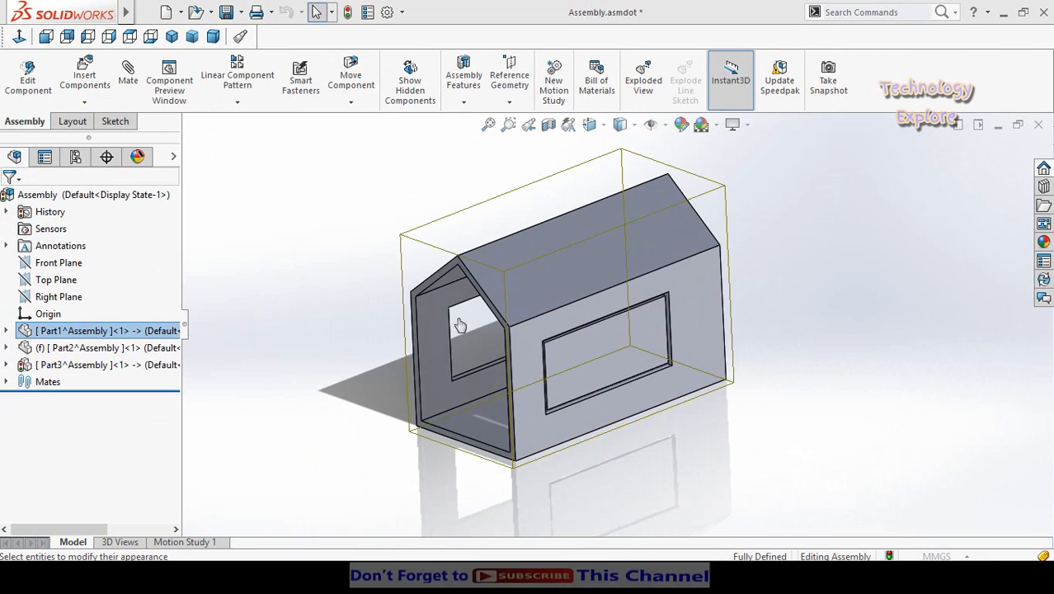
scroll(59, 357, "down", 3)
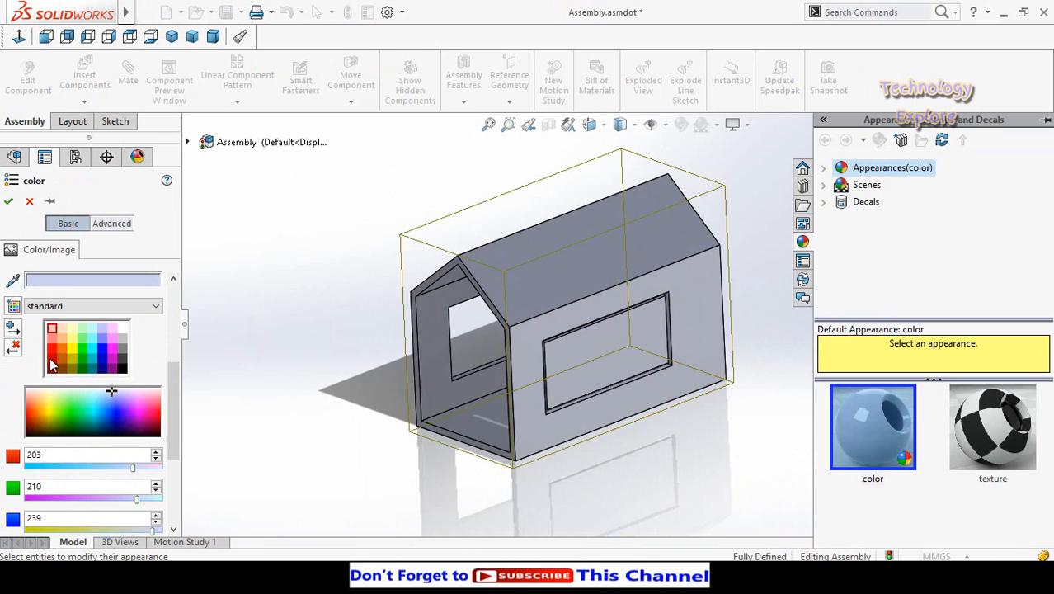
left_click(51, 360)
left_click(8, 202)
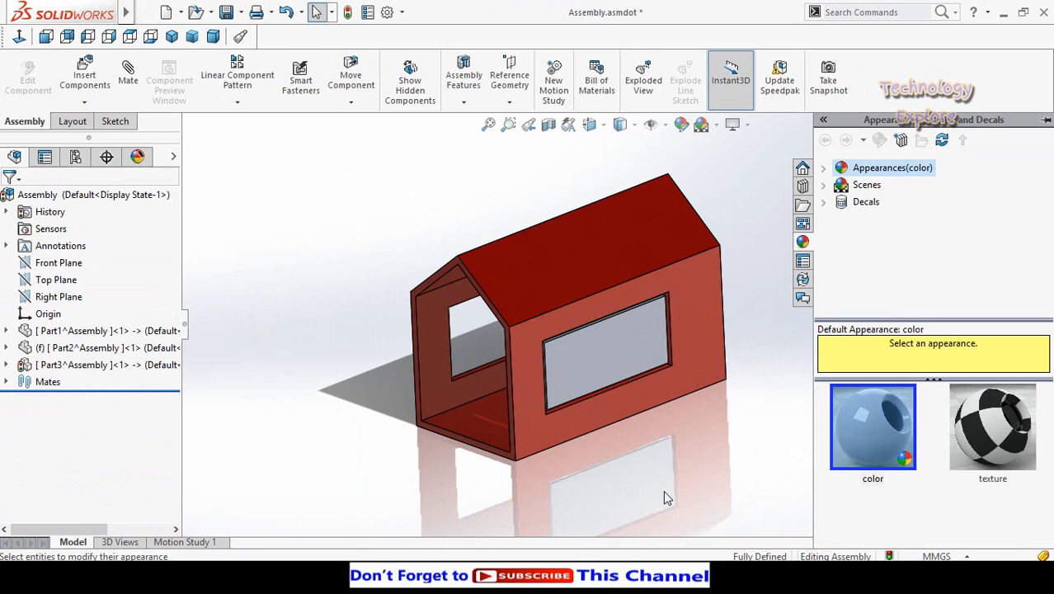
Step: Start editing the appearance of the whole window panel part and bring up the gloss glass appearances
left_click(604, 363)
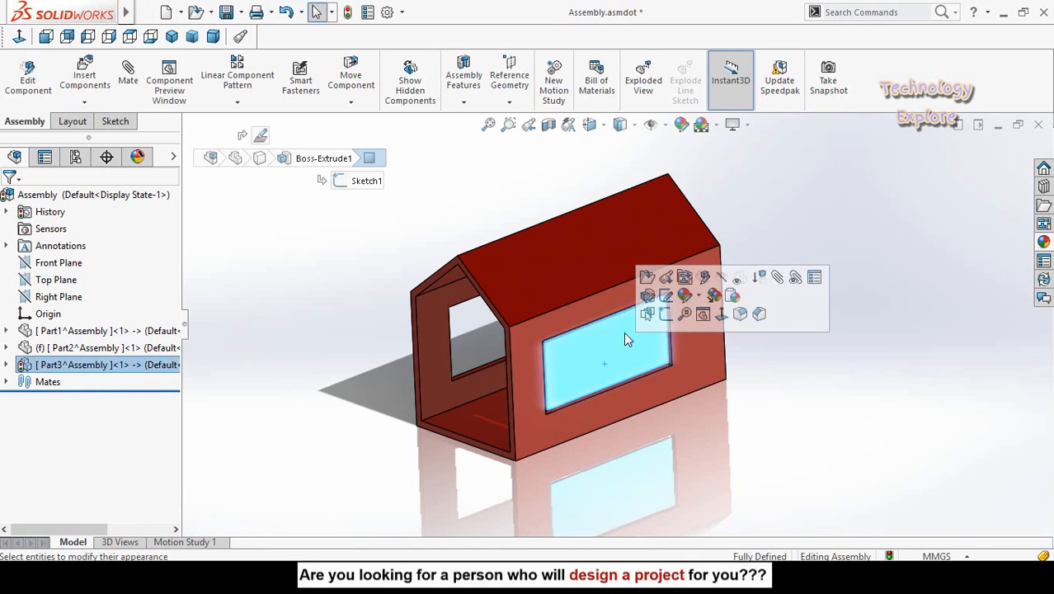
left_click(693, 297)
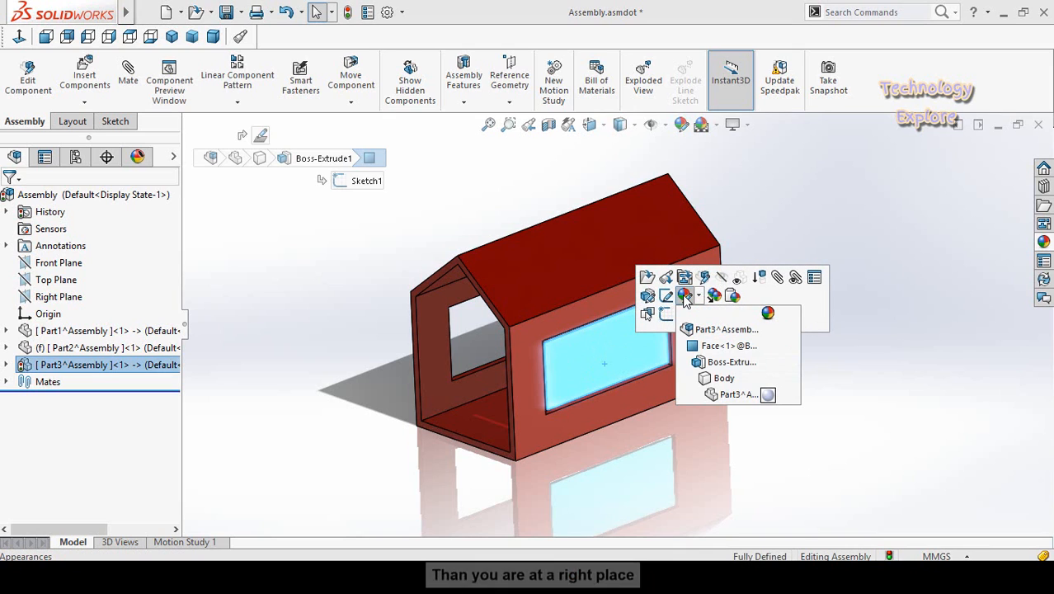
left_click(709, 330)
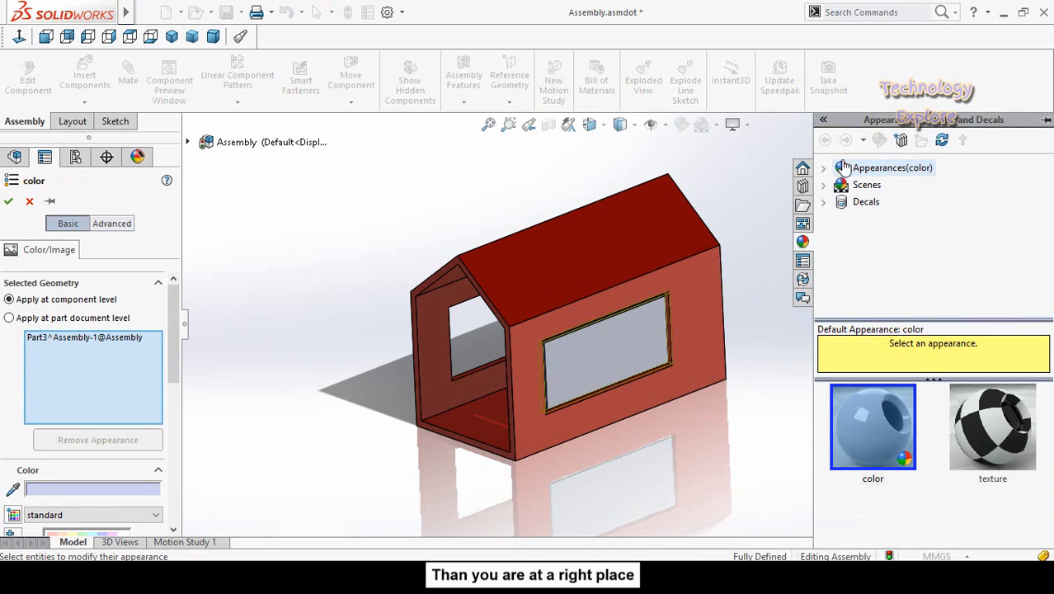
left_click(825, 169)
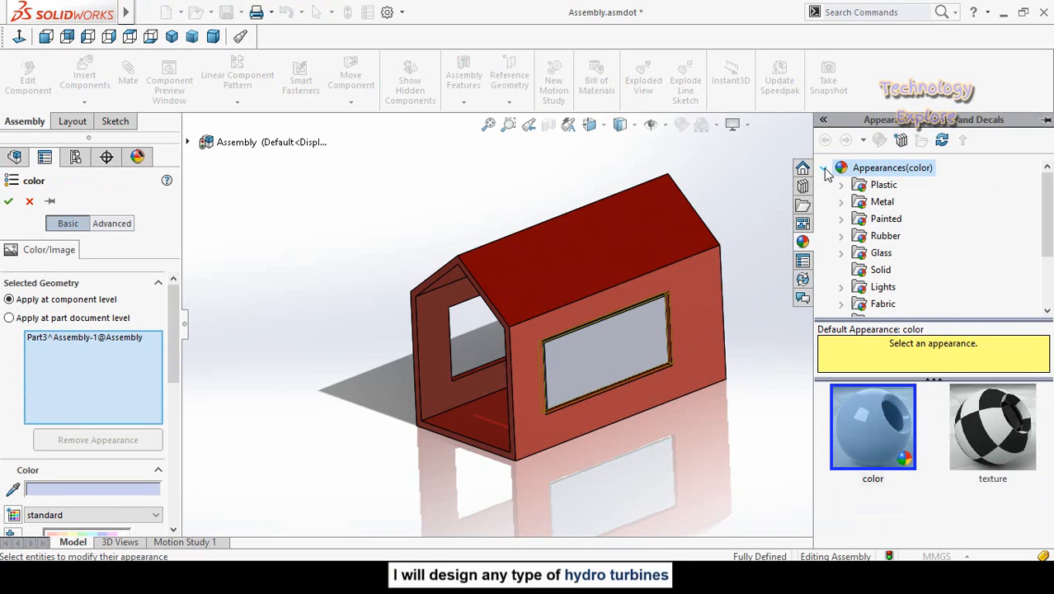
scroll(885, 210, "down", 1)
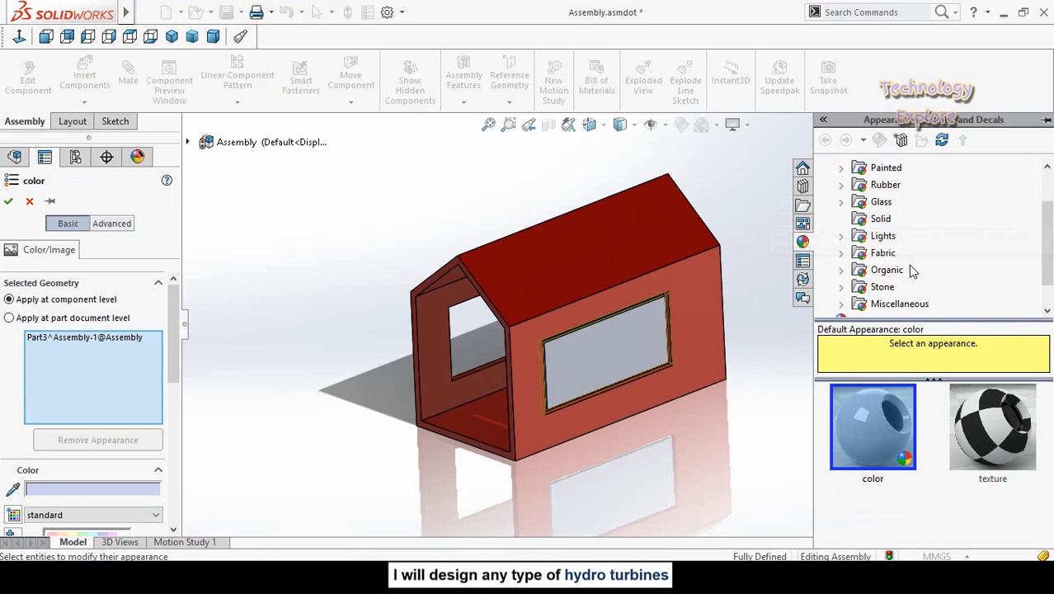
scroll(882, 255, "down", 1)
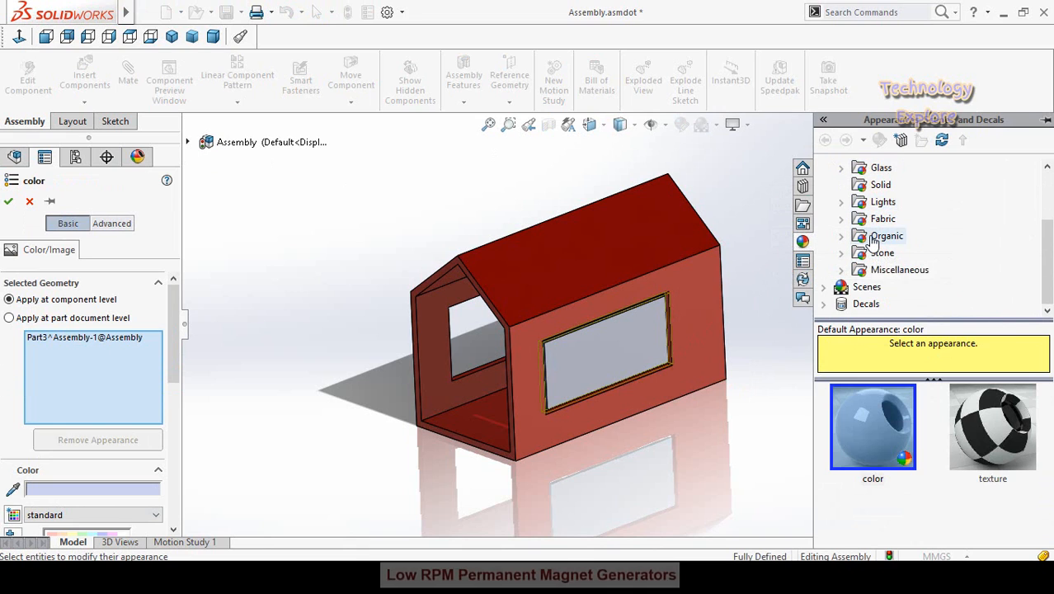
scroll(885, 283, "up", 1)
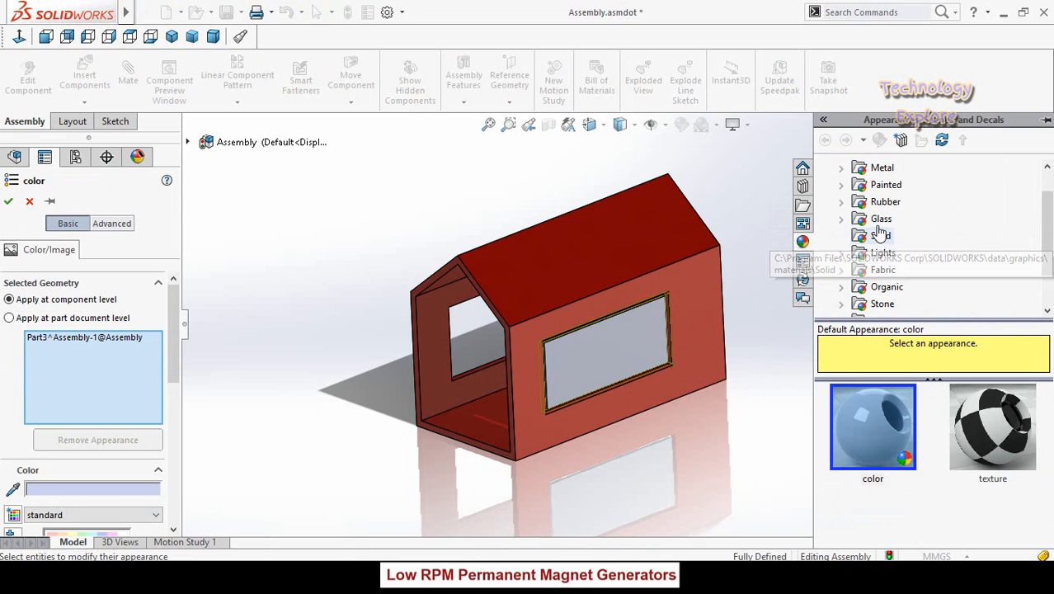
left_click(843, 219)
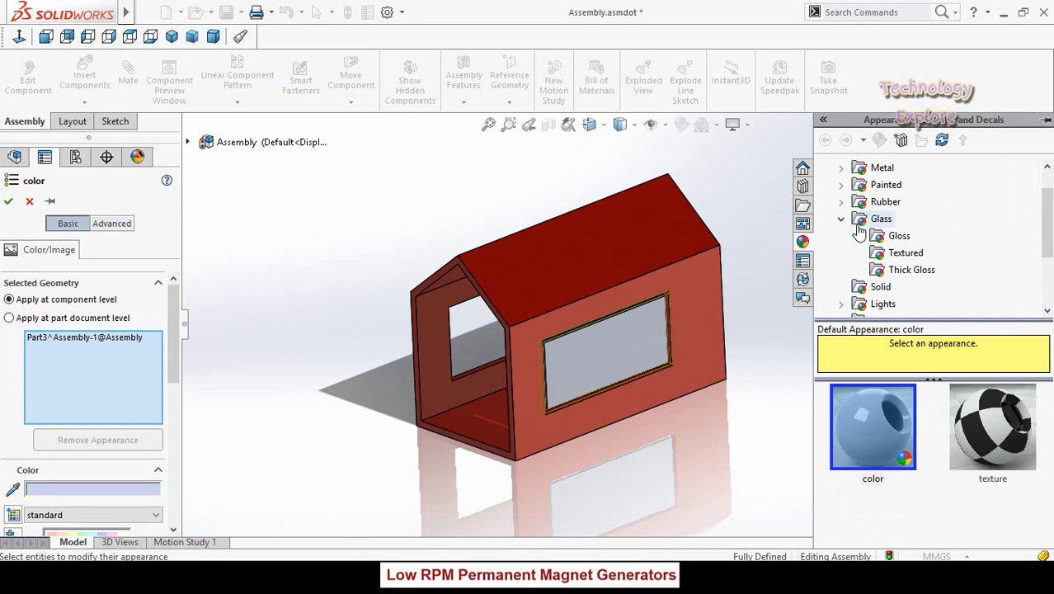
left_click(892, 237)
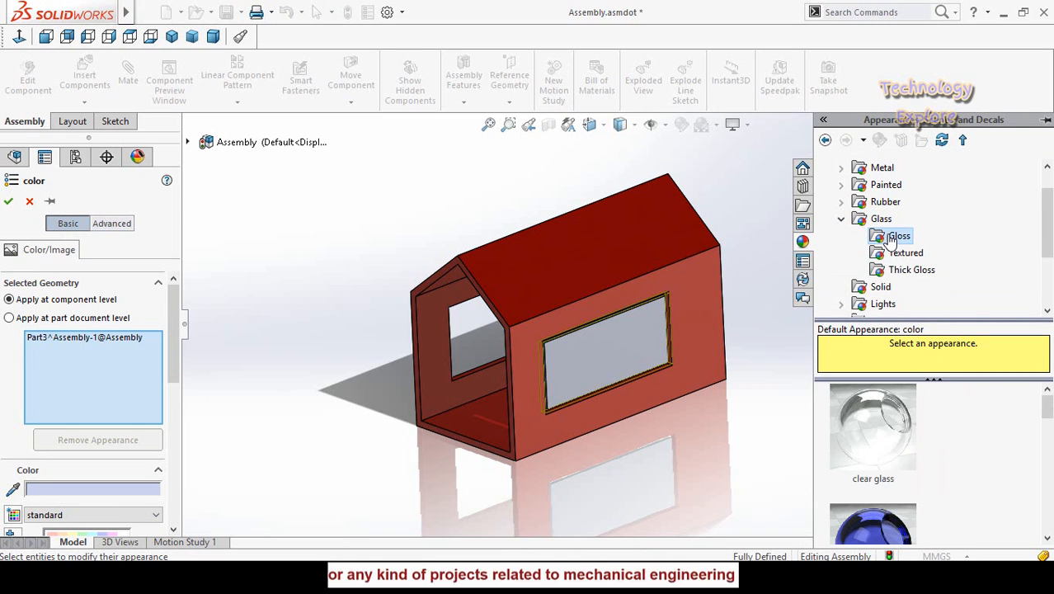
Step: Try the clear, blue and green gloss glass appearances on the window panel
left_click(880, 435)
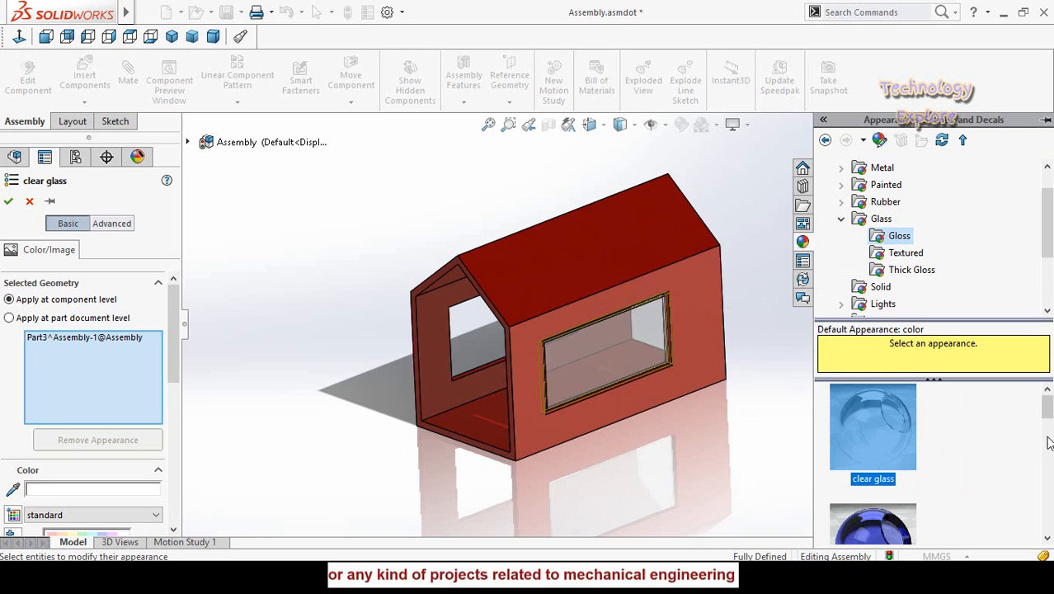
scroll(994, 462, "down", 2)
left_click(861, 423)
scroll(904, 454, "down", 2)
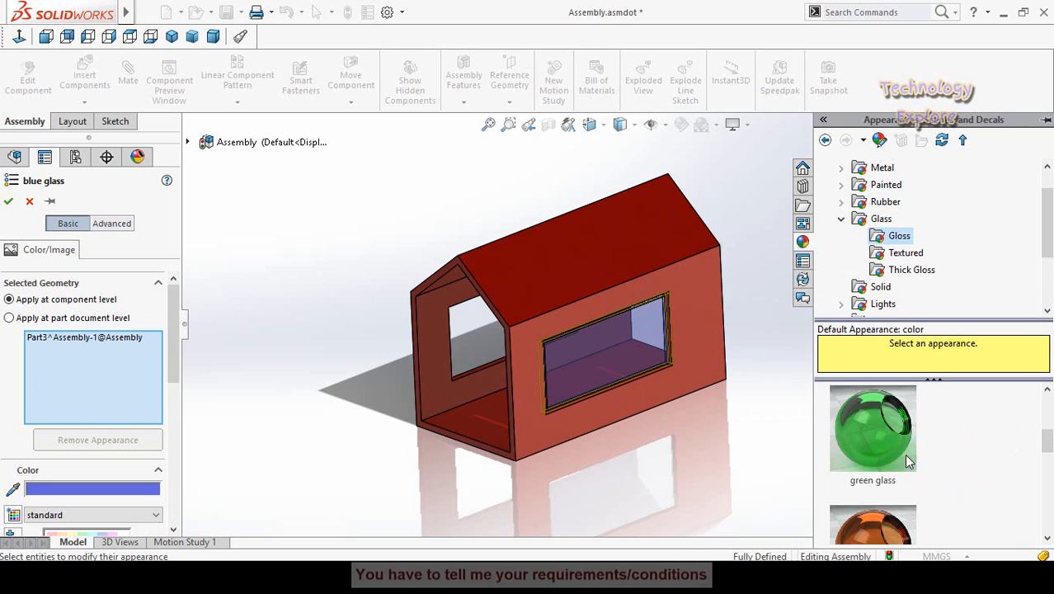
left_click(908, 460)
scroll(914, 468, "down", 2)
Step: Try textured glass appearances on the window panel, including frosted glass, glass frosted 01, sandblasted glass and glass sandblasted 01
left_click(895, 253)
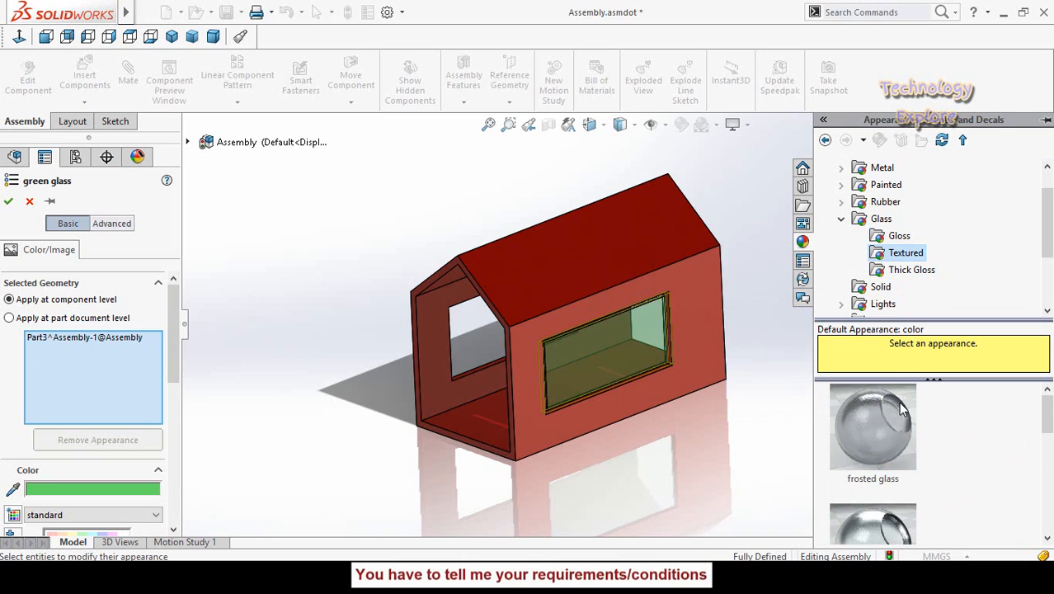
left_click(879, 418)
scroll(944, 426, "down", 2)
left_click(887, 445)
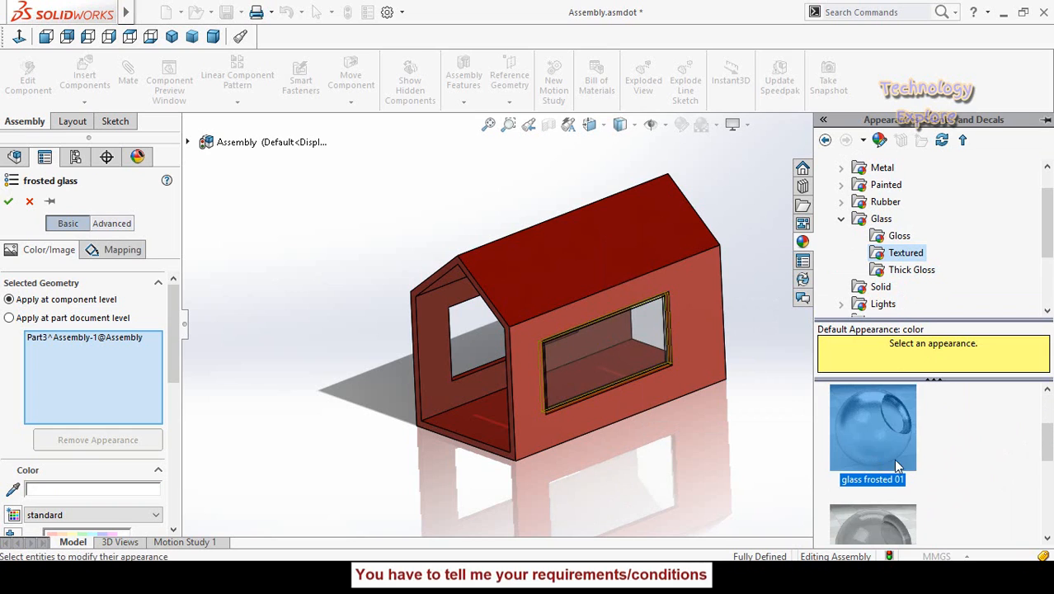
scroll(915, 441, "down", 2)
left_click(859, 396)
scroll(916, 437, "down", 1)
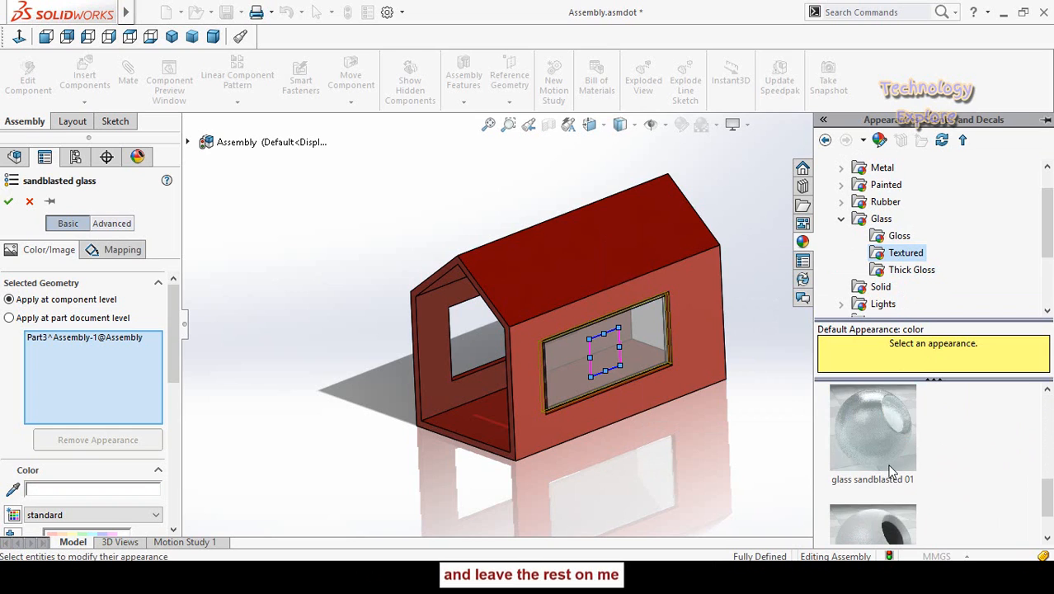
left_click(871, 450)
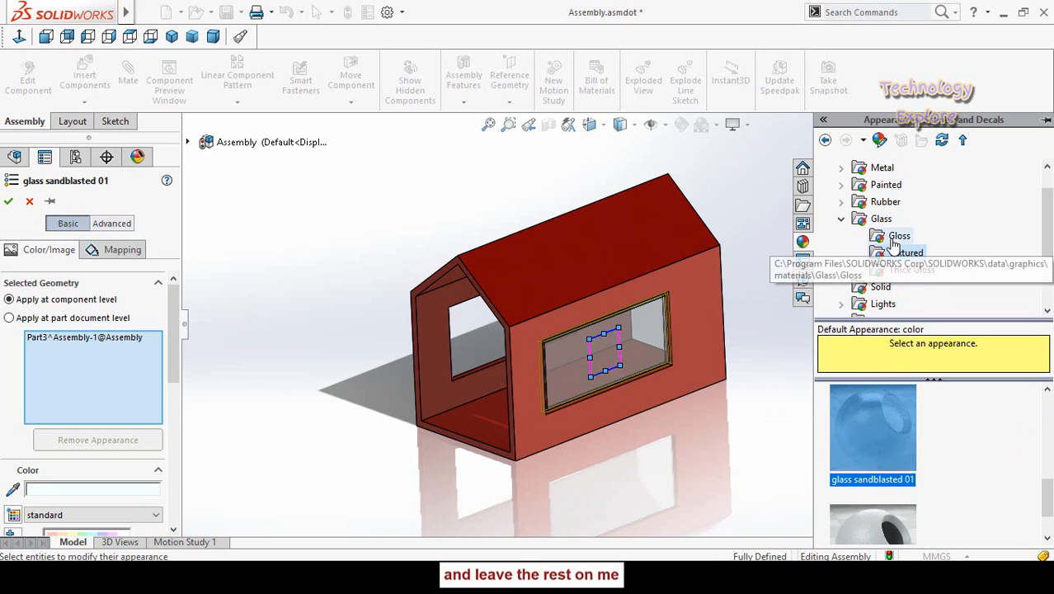
Step: Apply the blue glass appearance from the gloss glass set to the window panel and accept it
left_click(899, 236)
left_click(884, 446)
scroll(909, 445, "down", 1)
left_click(865, 421)
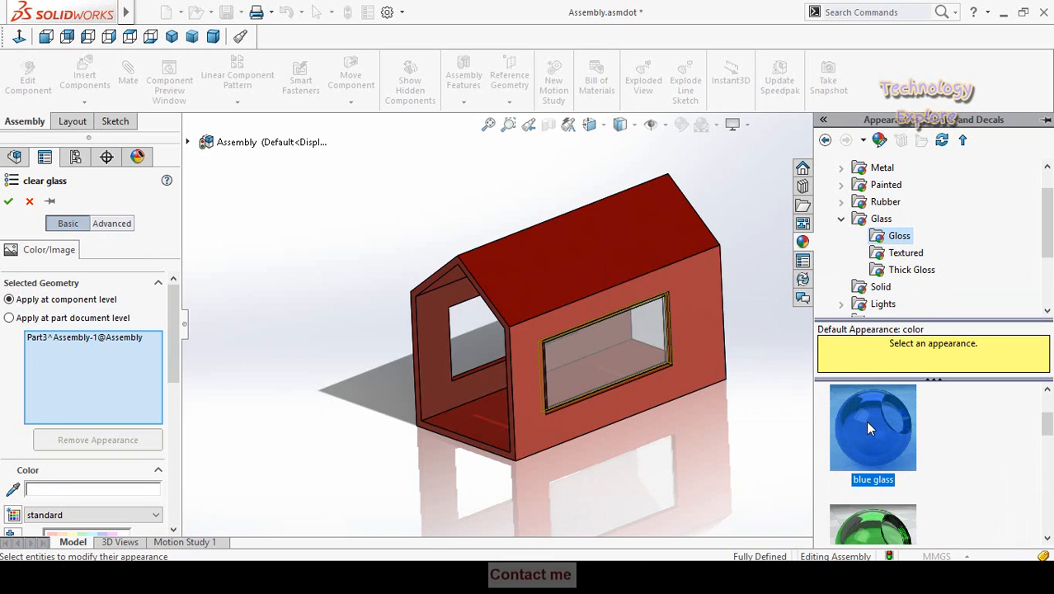
left_click(8, 202)
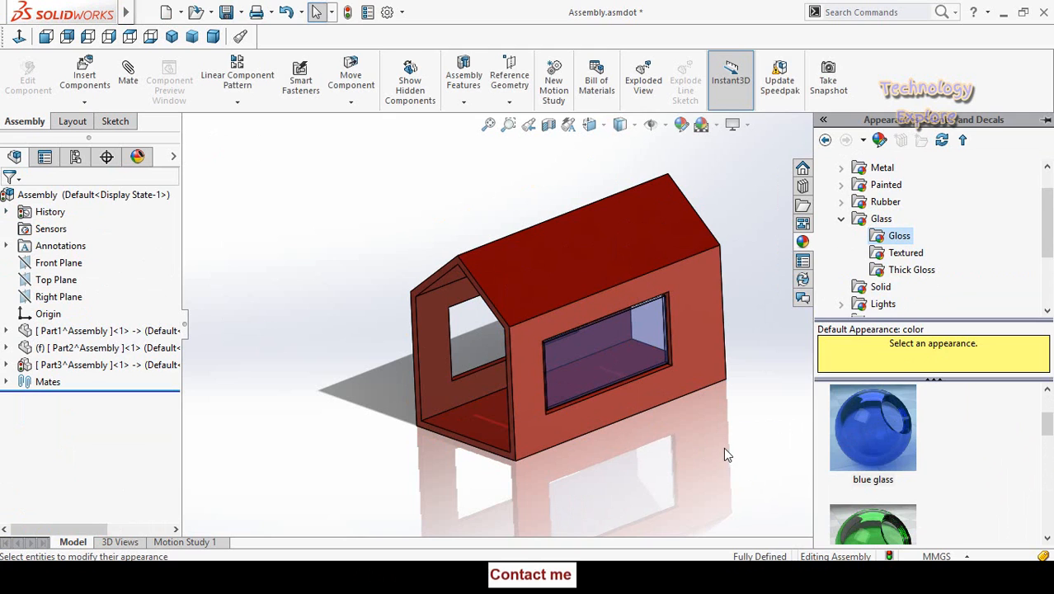
Step: Assign the Glass material from Other Non-metals in SOLIDWORKS Materials to the window panel part
scroll(611, 338, "down", 6)
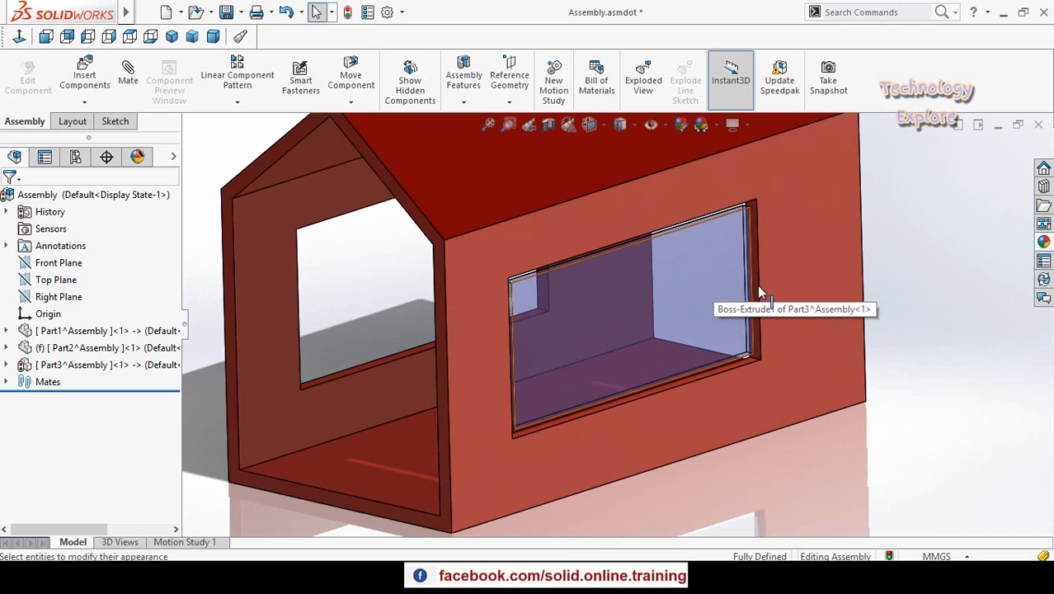
left_click(708, 264)
right_click(707, 252)
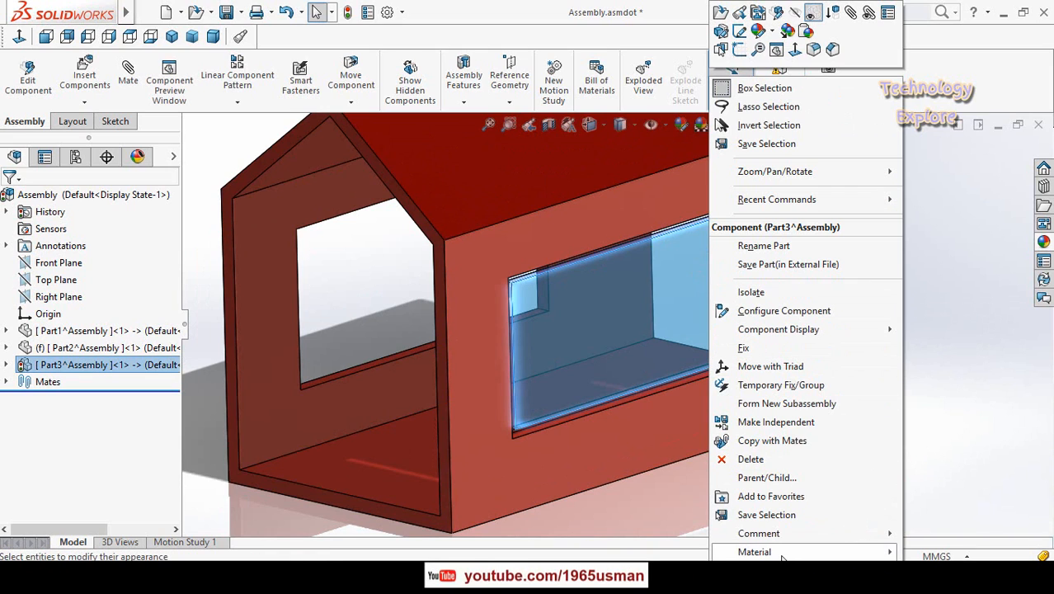
mouse_move(782, 559)
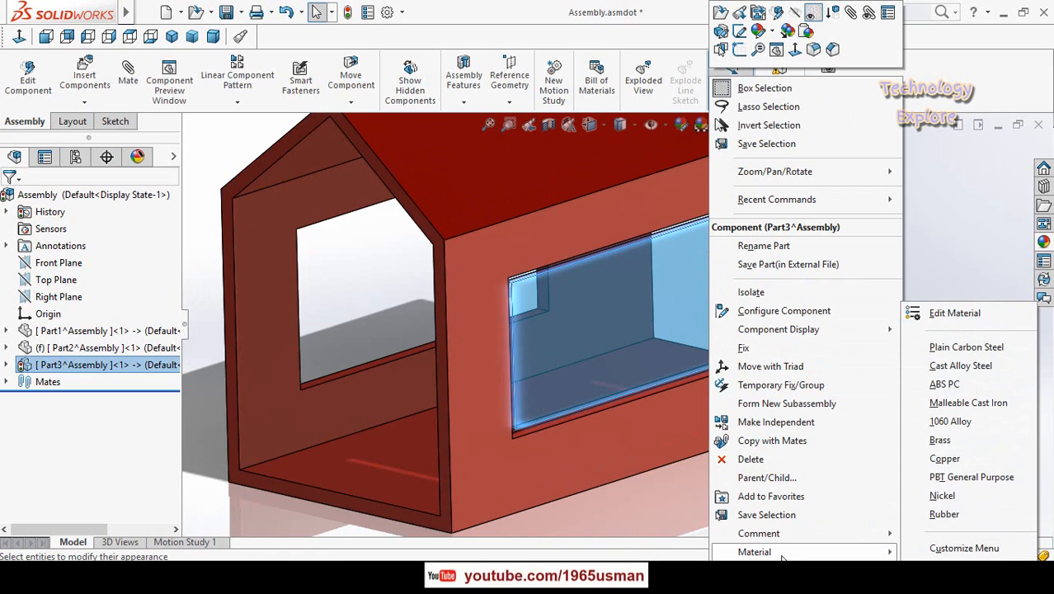
left_click(938, 314)
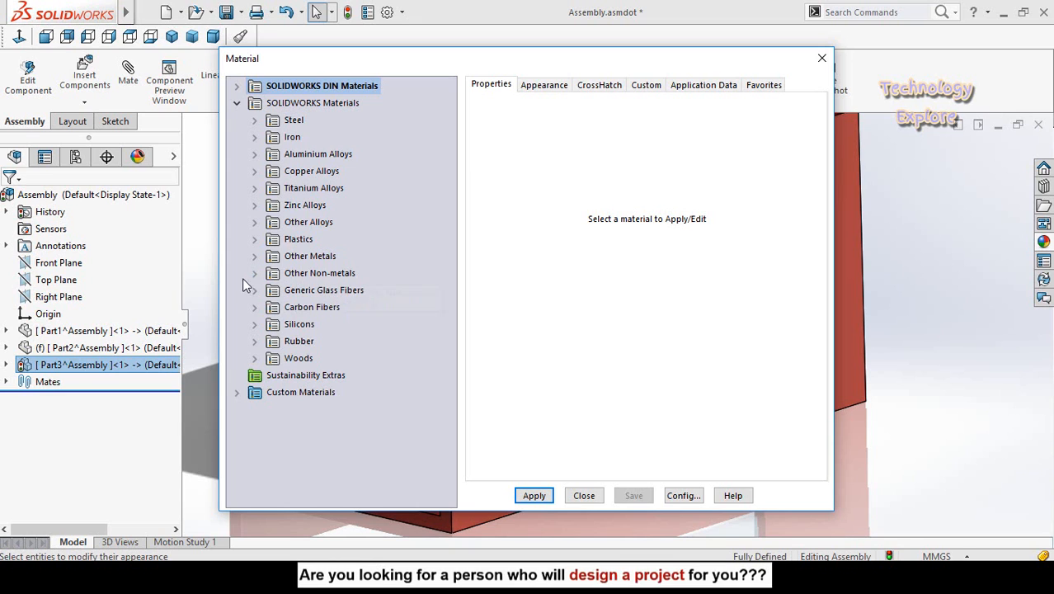
left_click(257, 276)
left_click(306, 340)
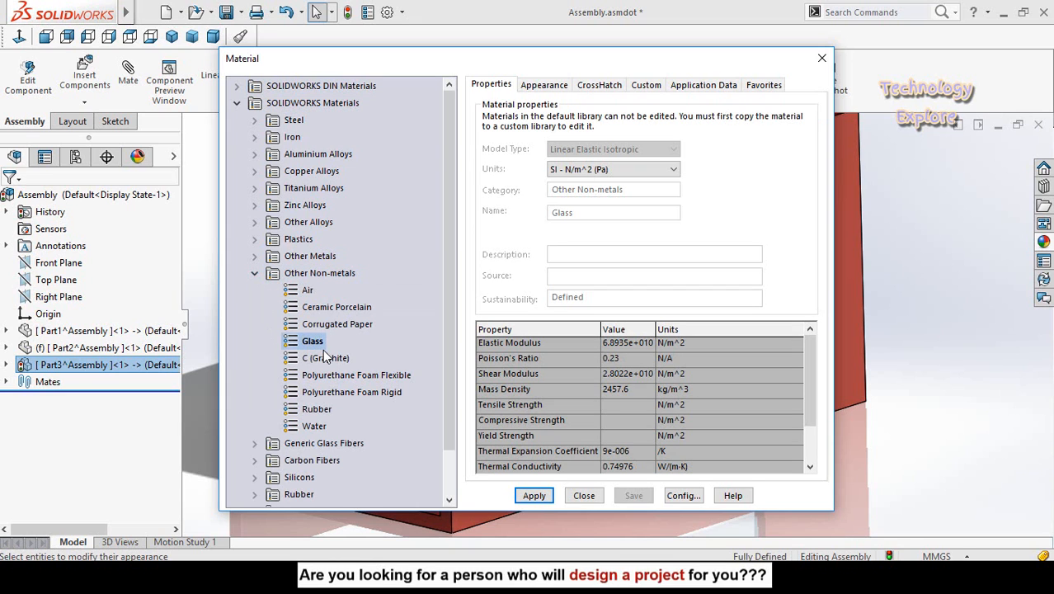
left_click(534, 496)
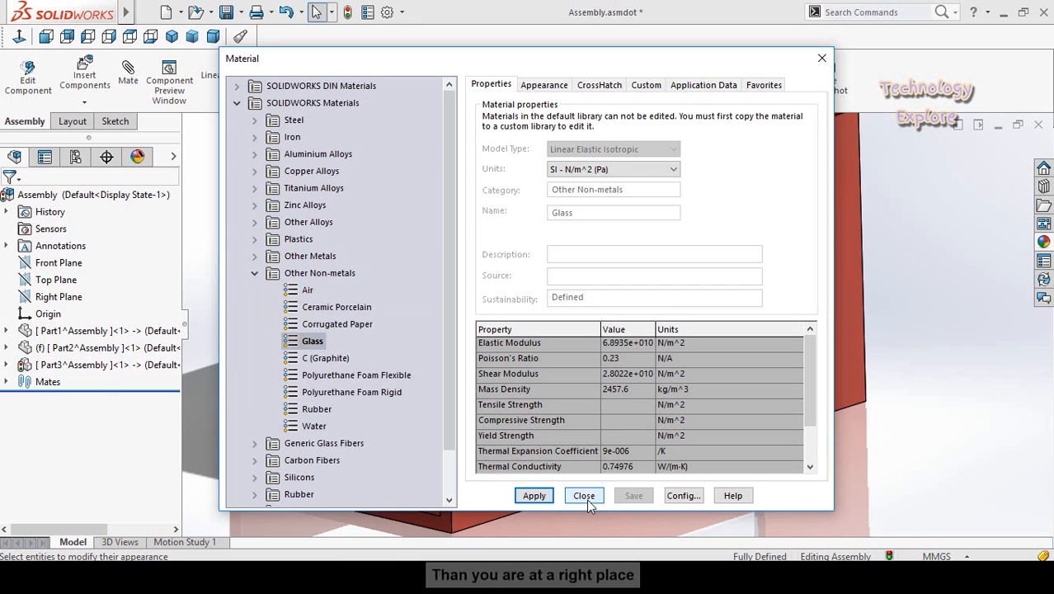
left_click(584, 496)
Step: Examine the glass panel's fit and transparency in the house's side wall from several angles
scroll(675, 388, "up", 3)
middle_click_drag(657, 365, 694, 331)
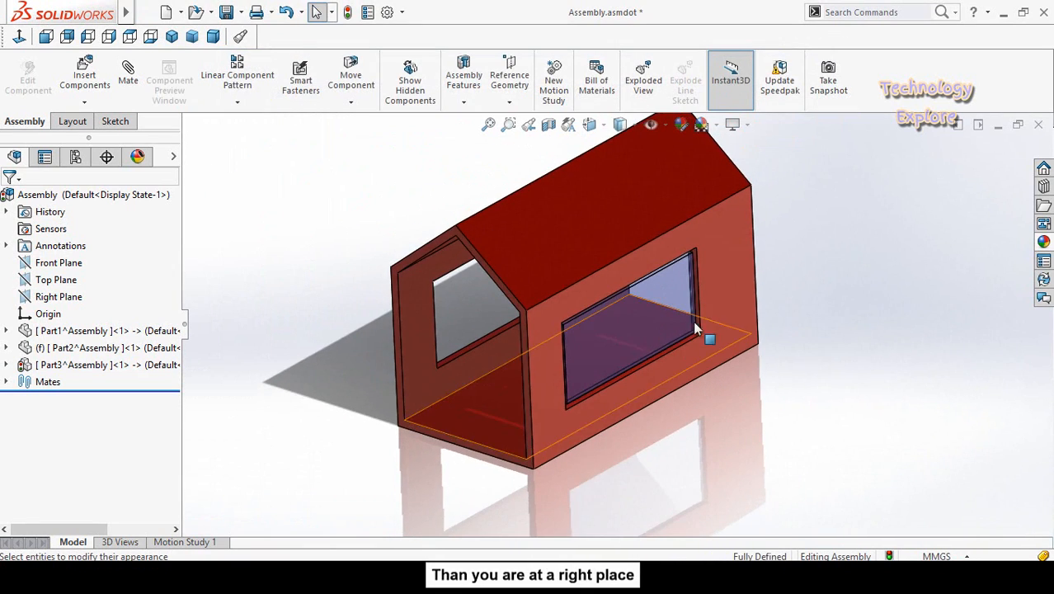
scroll(662, 336, "down", 4)
middle_click_drag(643, 290, 660, 307)
scroll(651, 294, "up", 2)
scroll(628, 274, "up", 2)
scroll(631, 278, "down", 2)
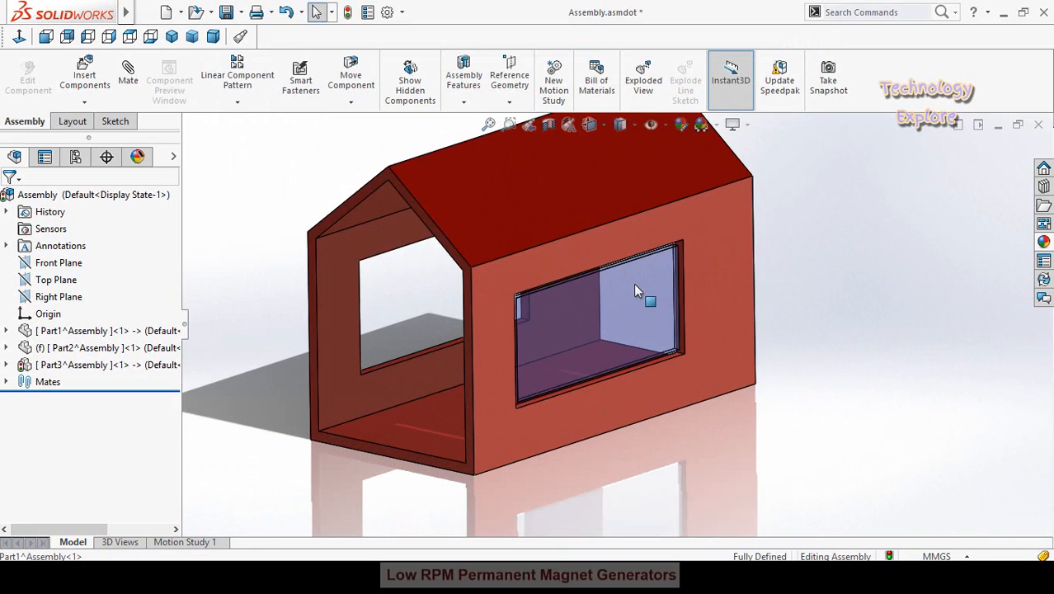